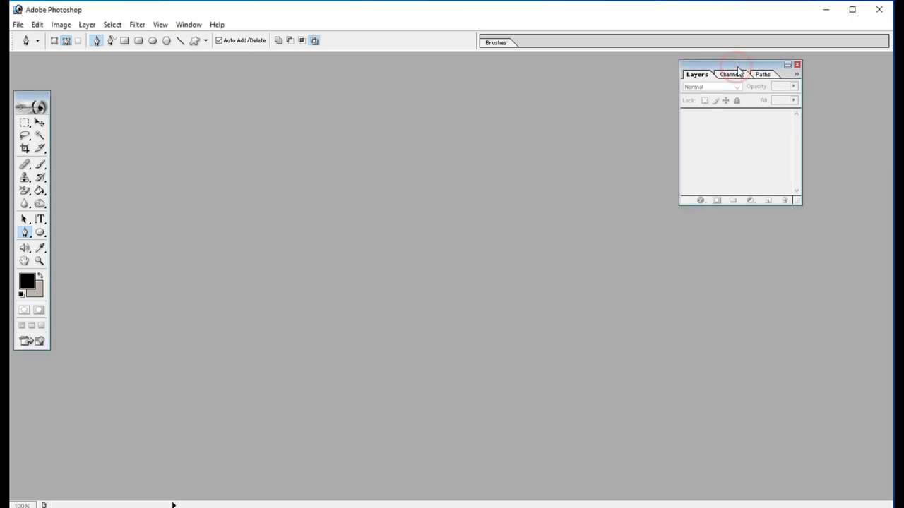
- Close and redisplay the Layers palette, and reposition it in the workspace
click(796, 64)
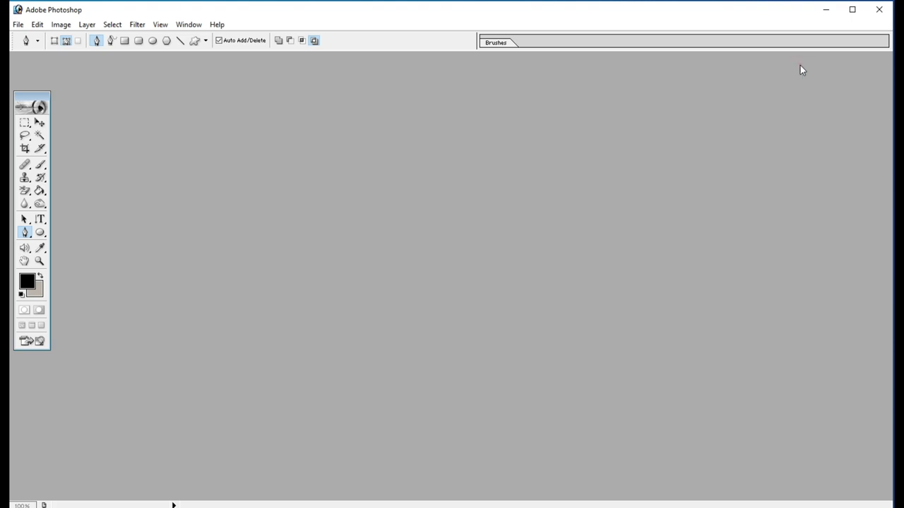
click(189, 25)
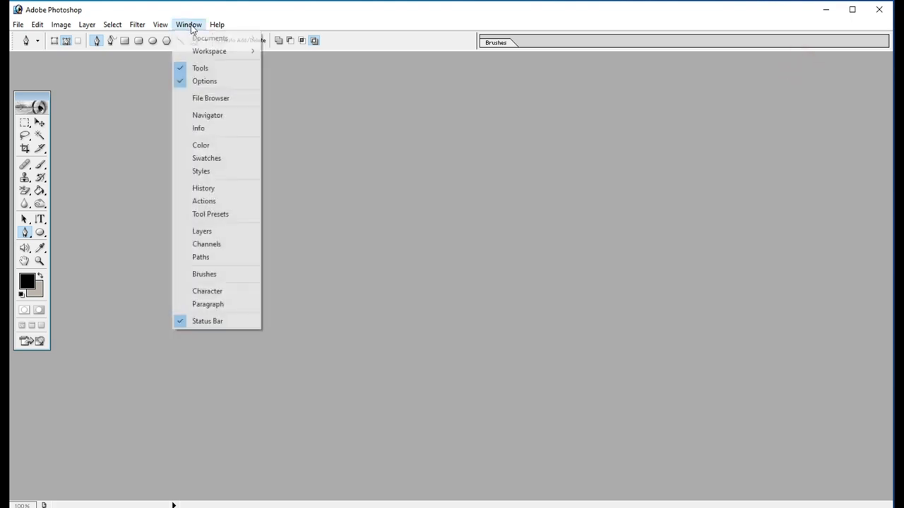
click(205, 234)
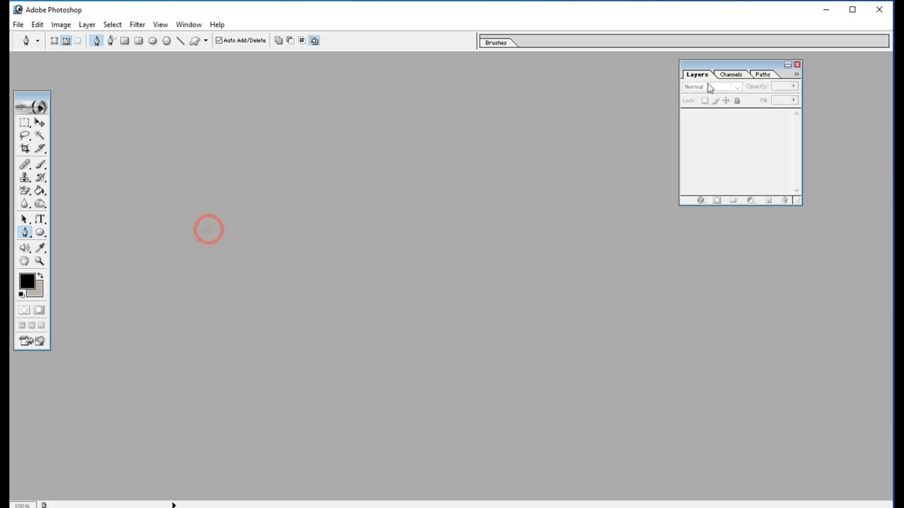
click(717, 65)
drag(733, 64, 748, 62)
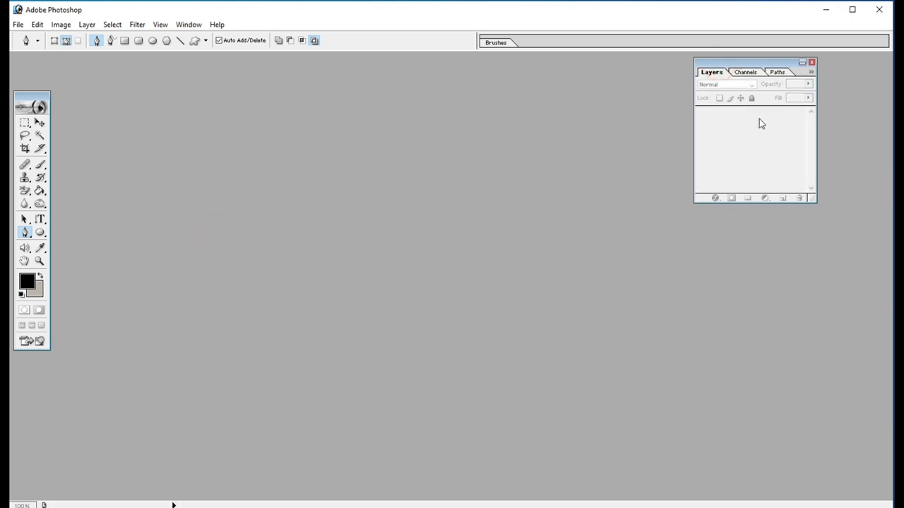
- Open the photo IMG_20241216_101115 from the Desktop and maximize its document window
double_click(321, 233)
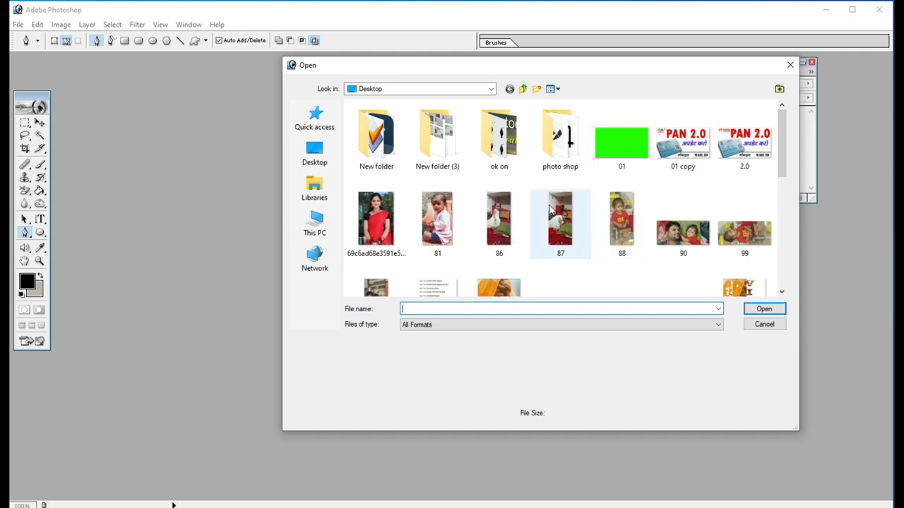
scroll(542, 206, down, 3)
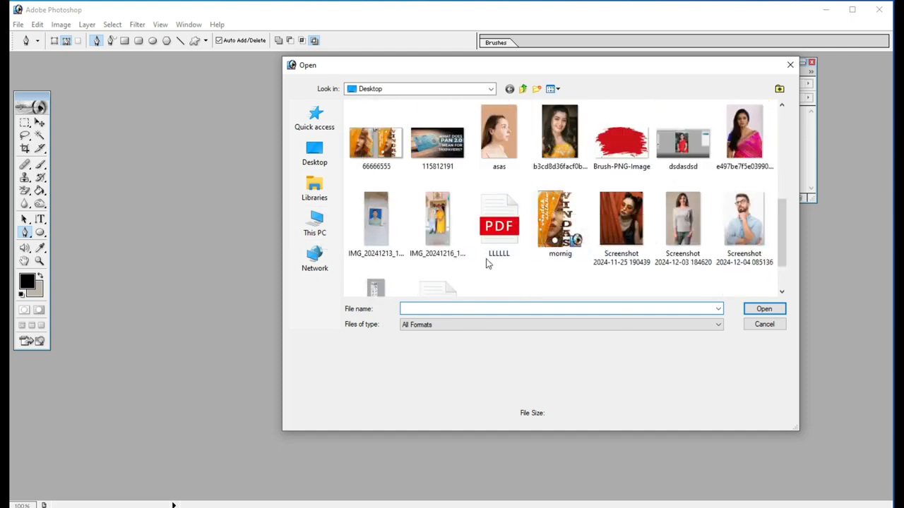
scroll(609, 206, down, 1)
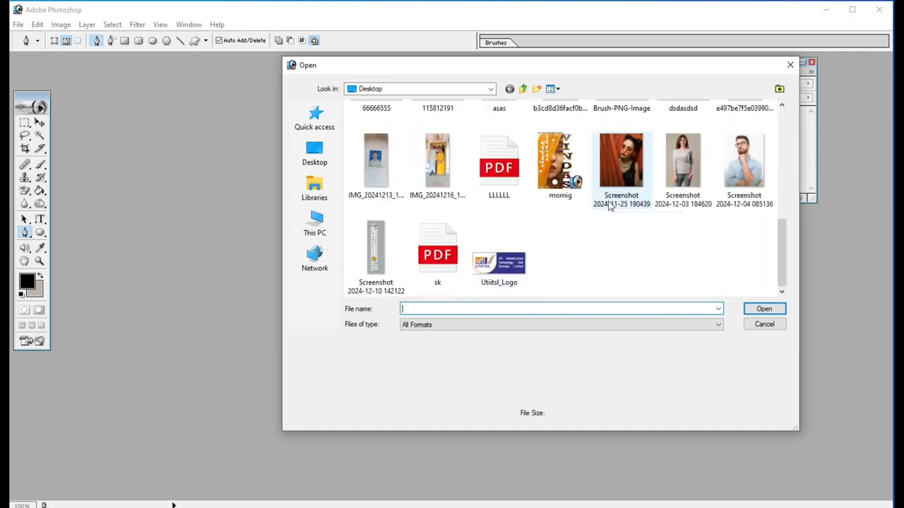
click(314, 156)
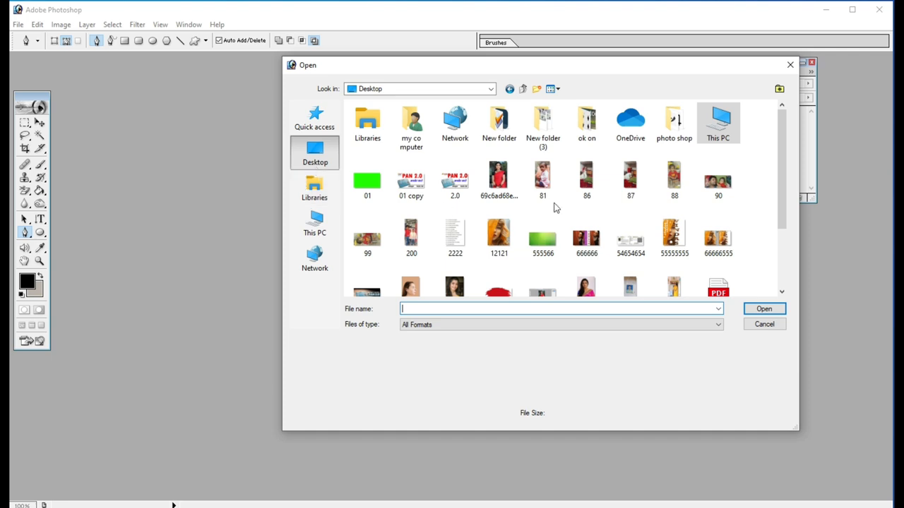
scroll(678, 252, down, 2)
click(674, 207)
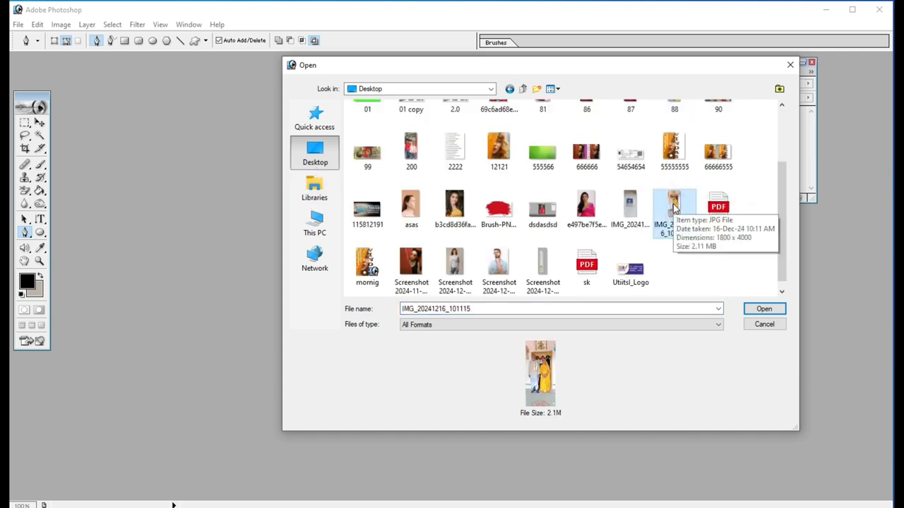
double_click(674, 207)
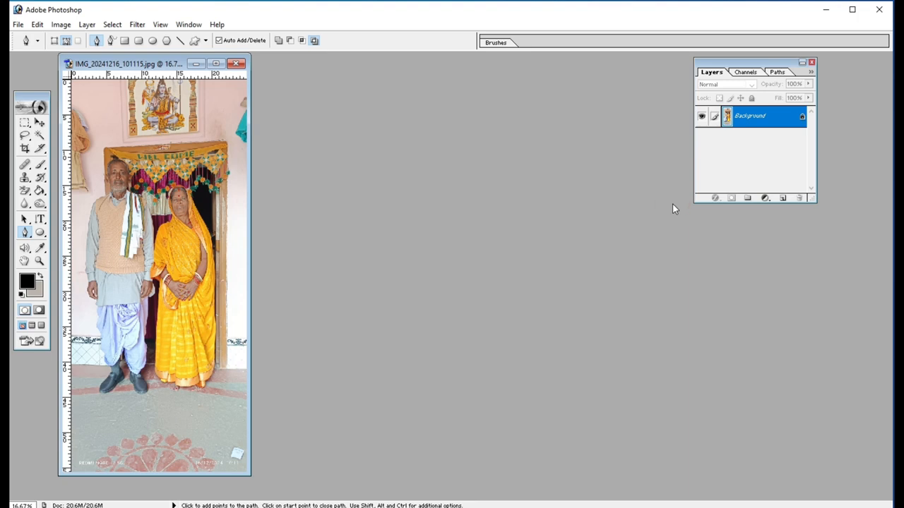
click(215, 64)
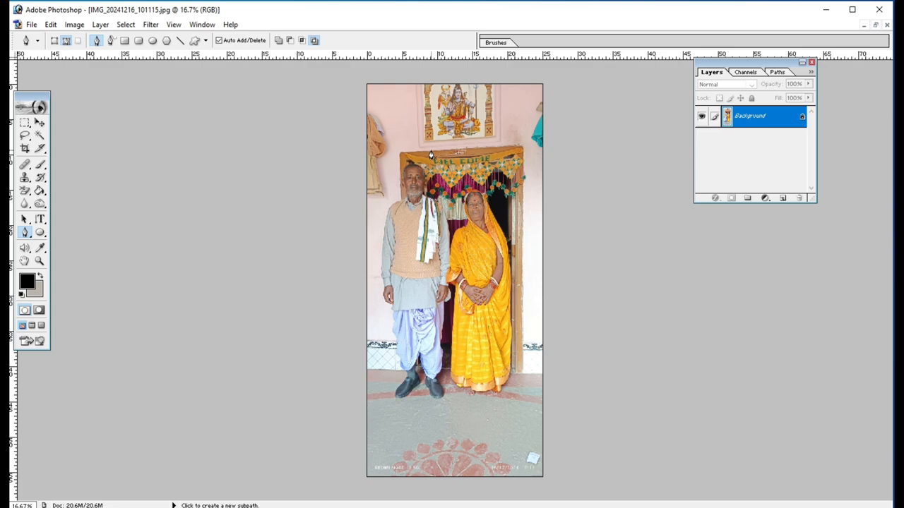
- Duplicate the Background layer of the photo
key(ctrl)
key(ctrl+plus)
key(ctrl+plus)
key(ctrl+plus)
key(ctrl+plus)
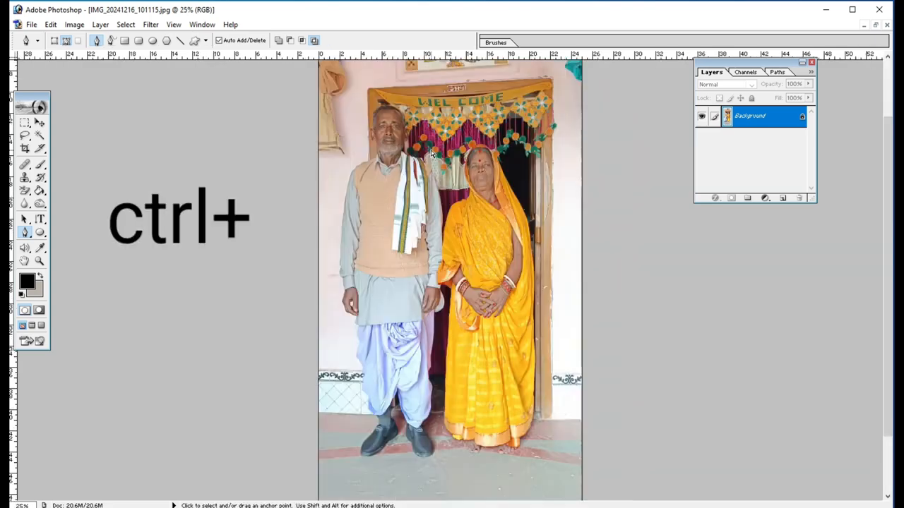
scroll(431, 151, up, 6)
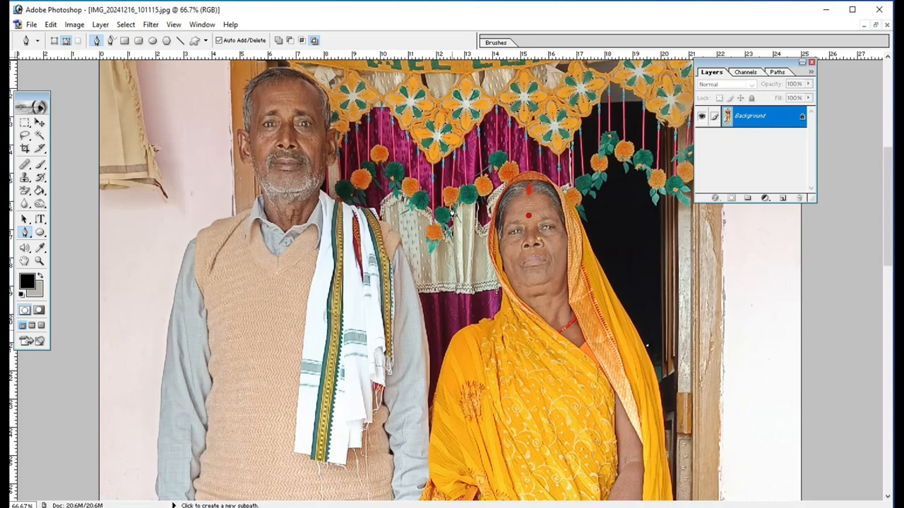
scroll(618, 178, down, 2)
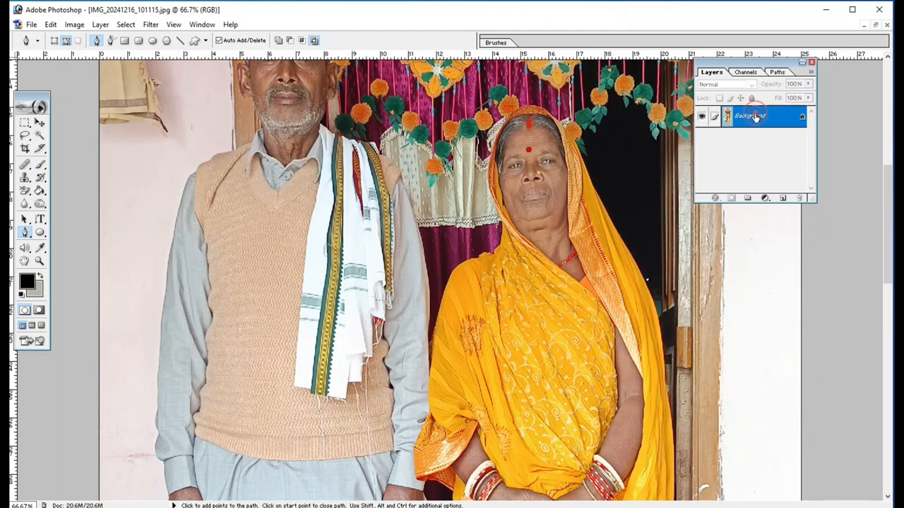
drag(755, 118, 784, 199)
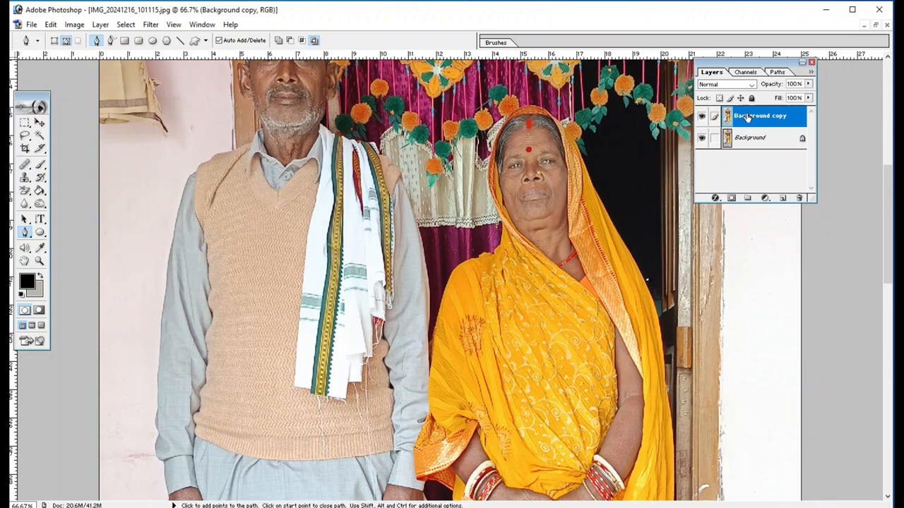
- Add a Curves adjustment layer with an RGB point at input 112, output 137, and invert its mask to black
click(765, 200)
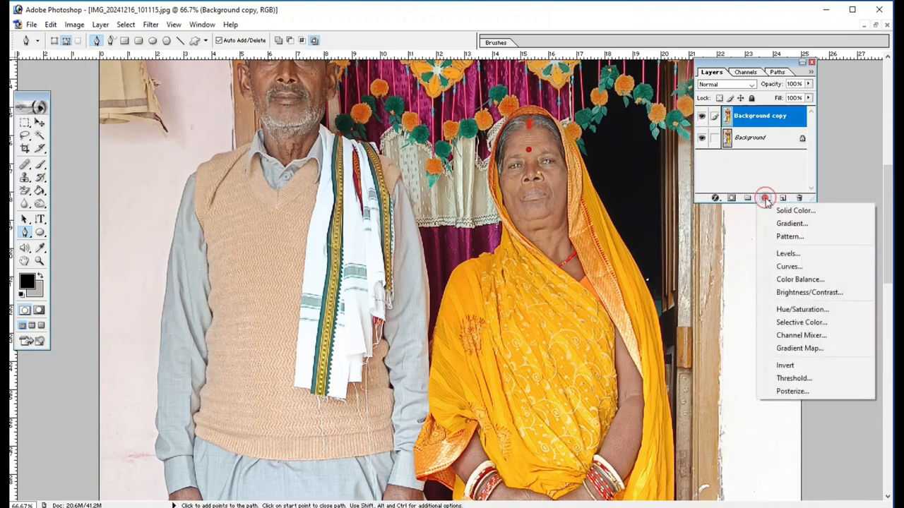
click(789, 267)
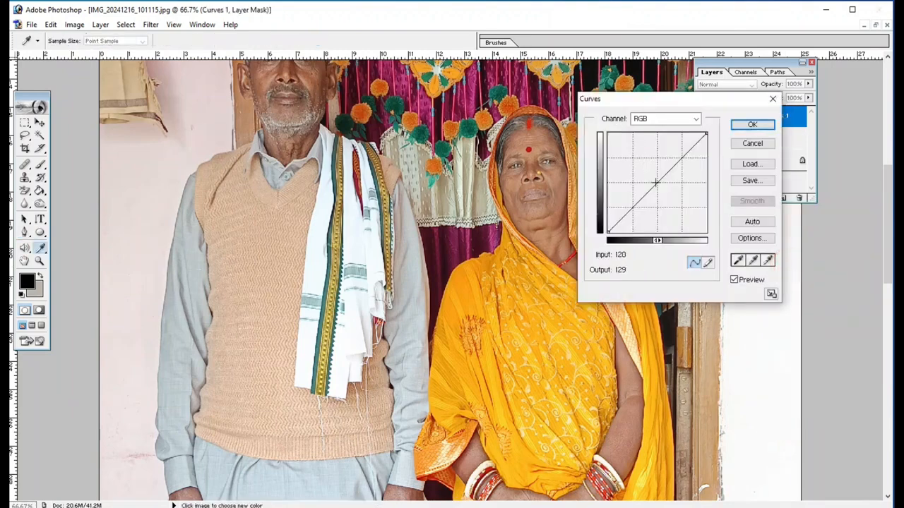
drag(656, 183, 651, 178)
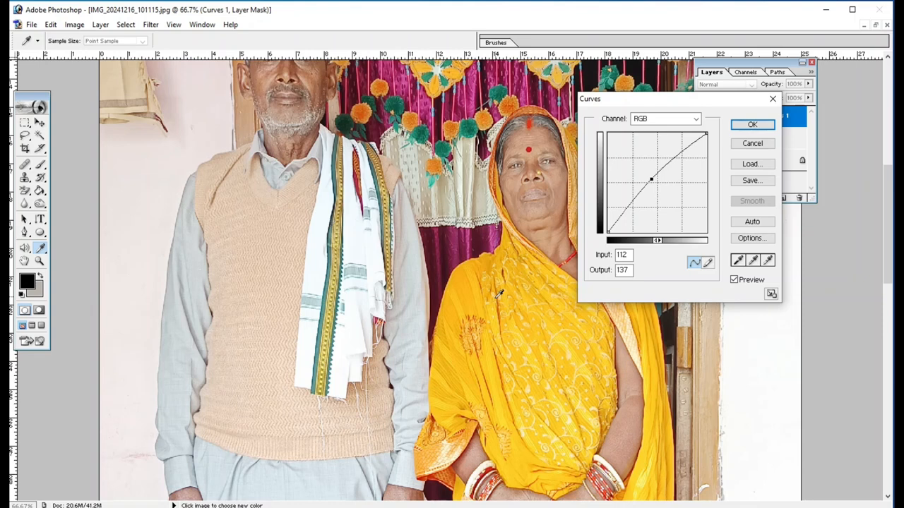
click(753, 125)
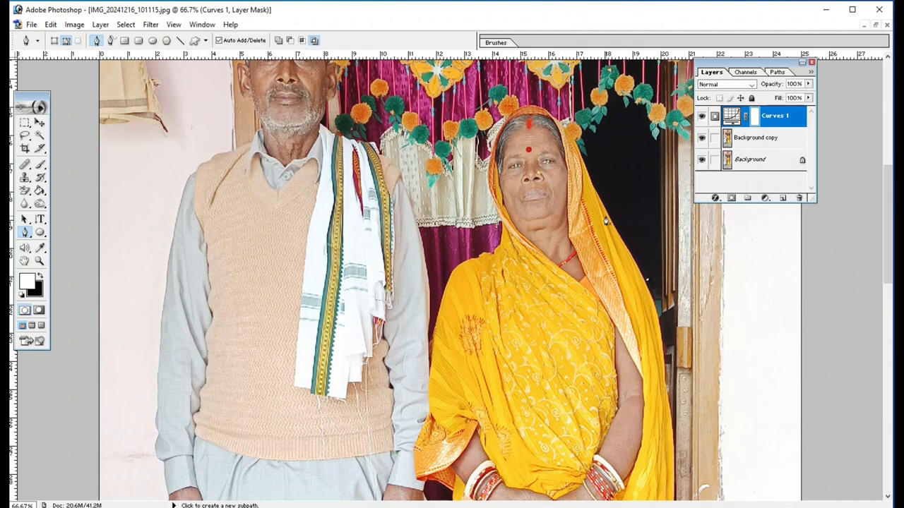
key(ctrl+i)
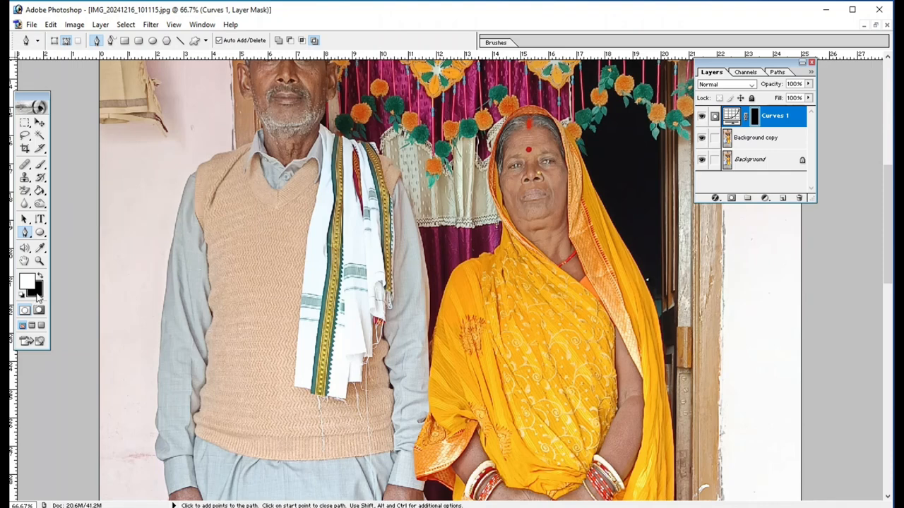
- Set up a soft round Brush with a 151 px diameter, 86% opacity and 82% flow
click(40, 166)
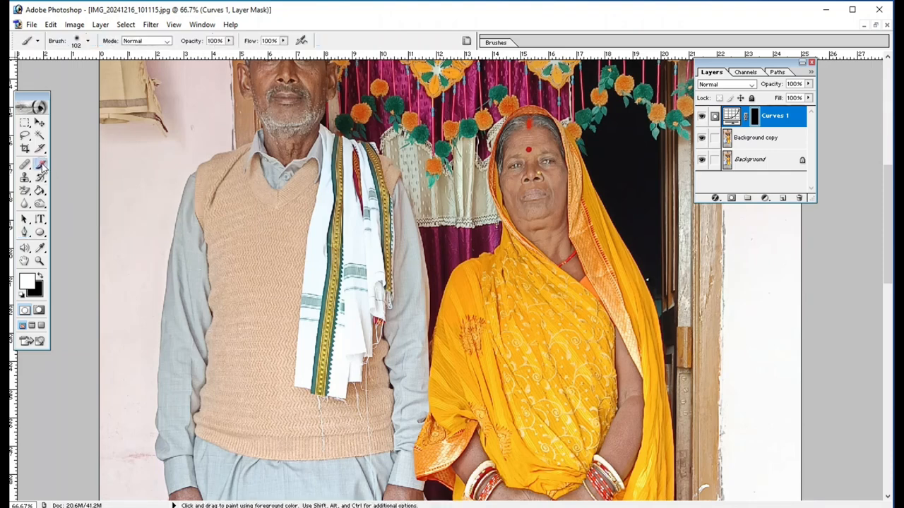
click(87, 43)
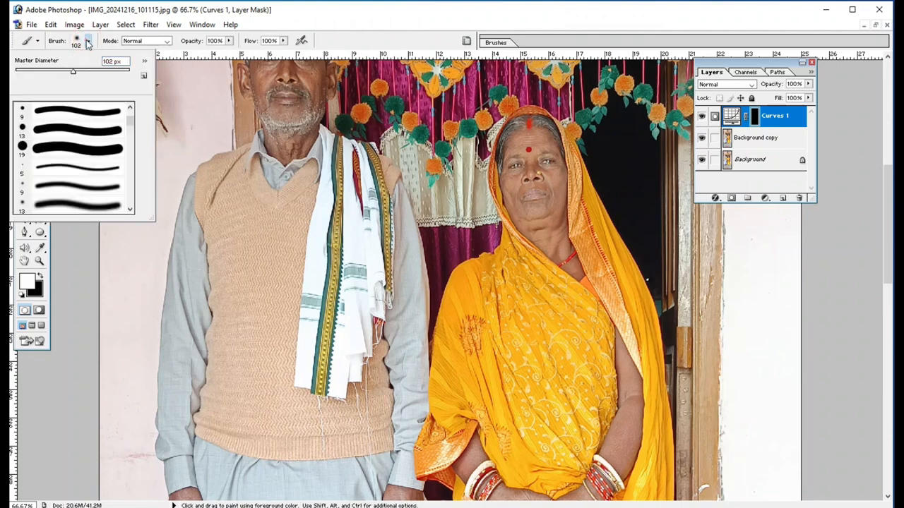
scroll(62, 159, up, 1)
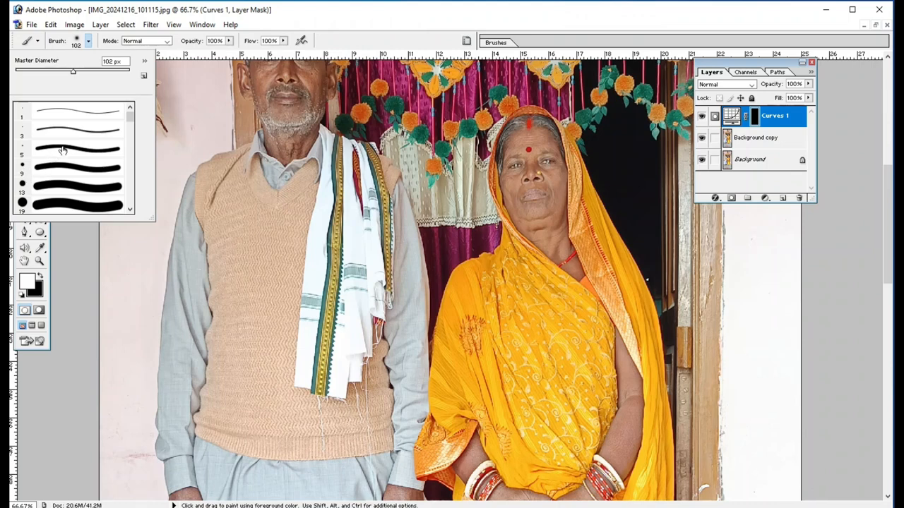
scroll(62, 149, down, 2)
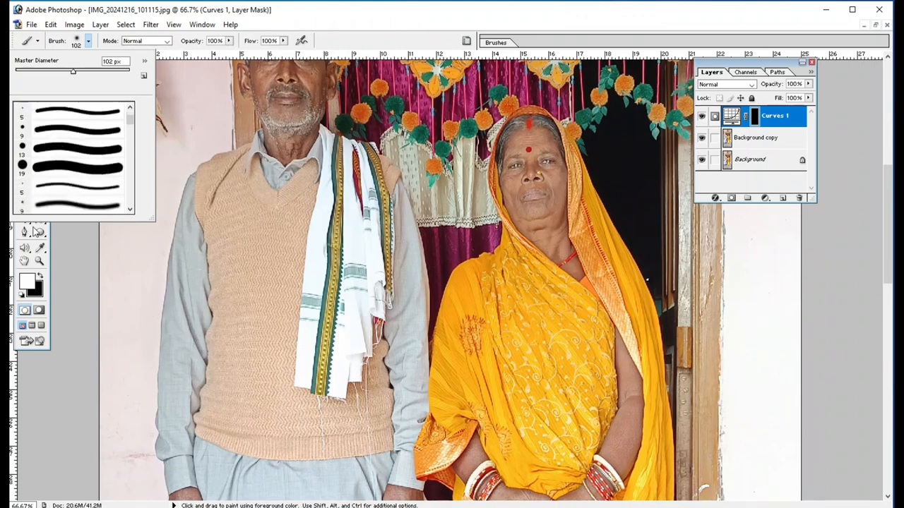
click(40, 202)
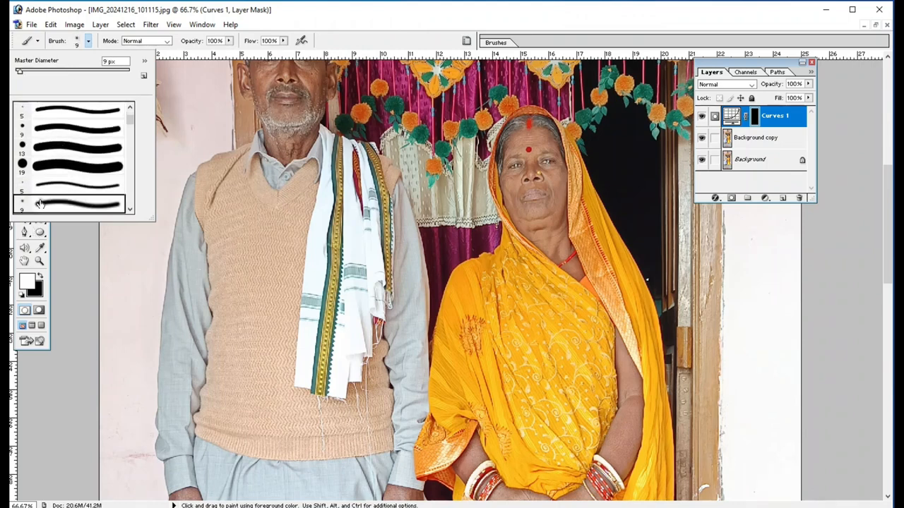
click(87, 71)
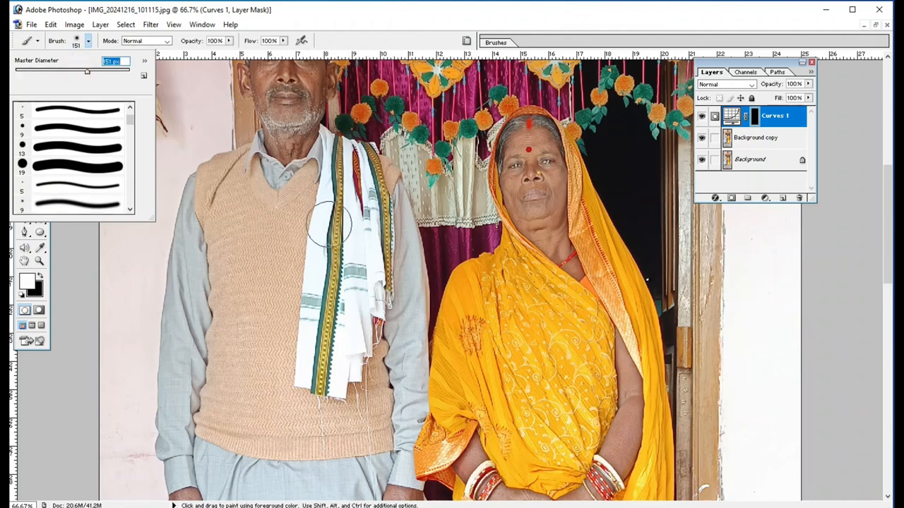
click(329, 212)
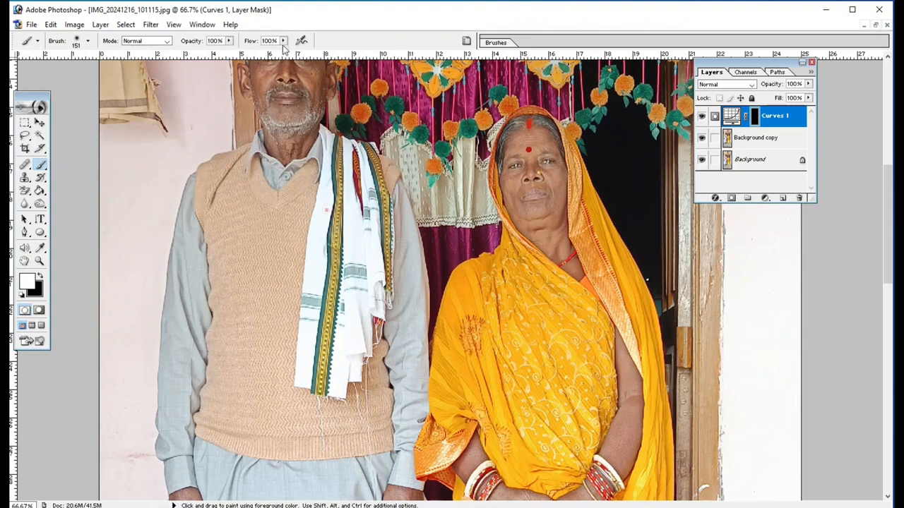
drag(282, 40, 221, 53)
click(228, 40)
- Paint white on the Curves mask over the man's clothing and face and the woman's face and neck to brighten them
mouse_move(235, 174)
mouse_down()
mouse_move(224, 171)
mouse_move(198, 237)
mouse_move(179, 372)
mouse_move(243, 251)
mouse_move(278, 318)
mouse_move(313, 302)
mouse_move(391, 331)
mouse_move(332, 416)
mouse_move(246, 433)
mouse_move(290, 431)
mouse_up()
scroll(359, 358, up, 3)
scroll(281, 251, up, 2)
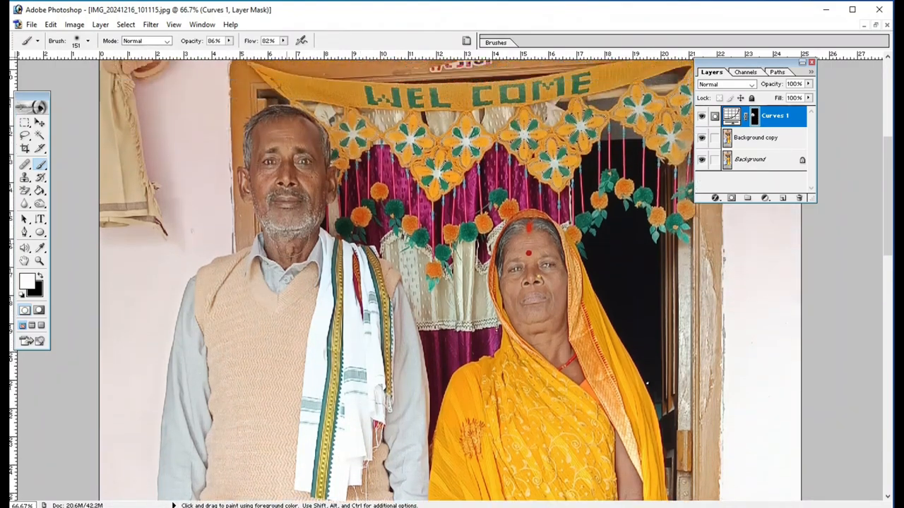
mouse_move(303, 142)
mouse_down()
mouse_move(308, 191)
mouse_move(276, 173)
mouse_move(254, 187)
mouse_move(295, 246)
mouse_up()
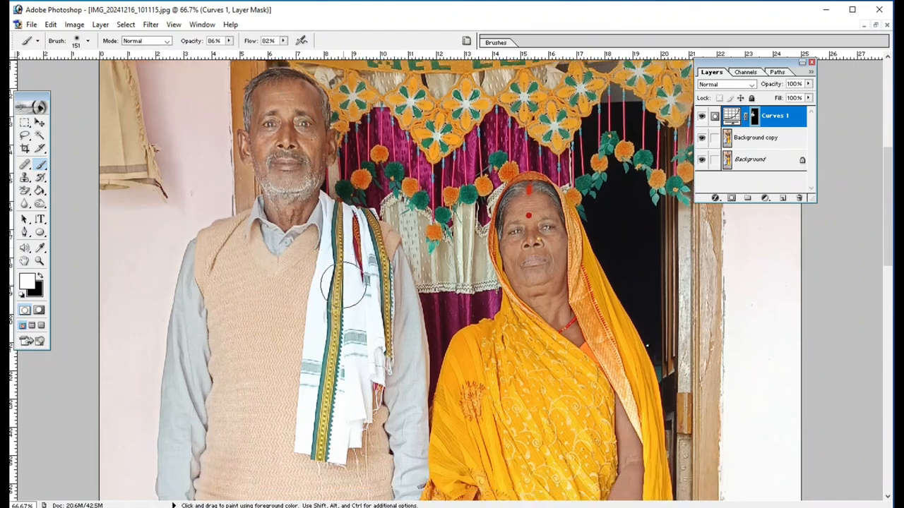
scroll(343, 282, down, 2)
mouse_move(519, 247)
mouse_down()
mouse_move(549, 254)
mouse_move(538, 282)
mouse_move(557, 326)
mouse_up()
scroll(554, 331, down, 6)
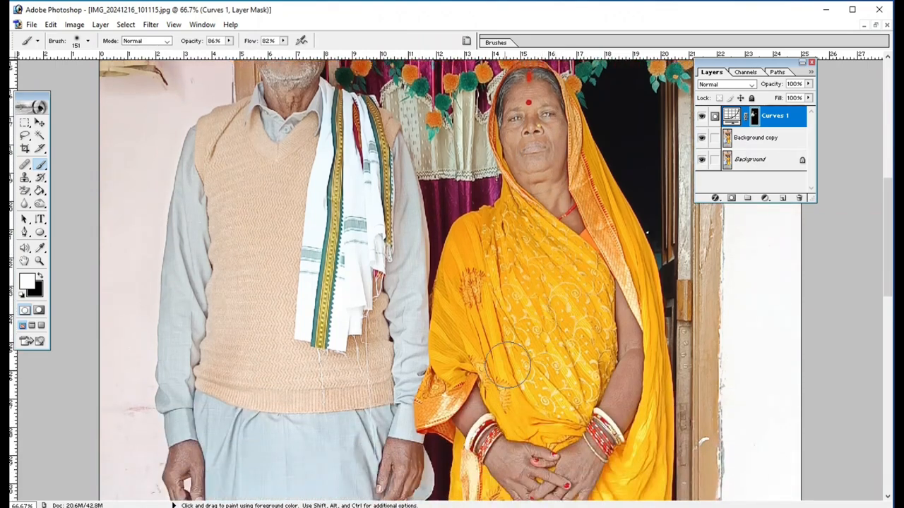
- Reduce the brush to 75 px and paint the Curves mask over the woman's forearm
right_click(643, 341)
click(690, 365)
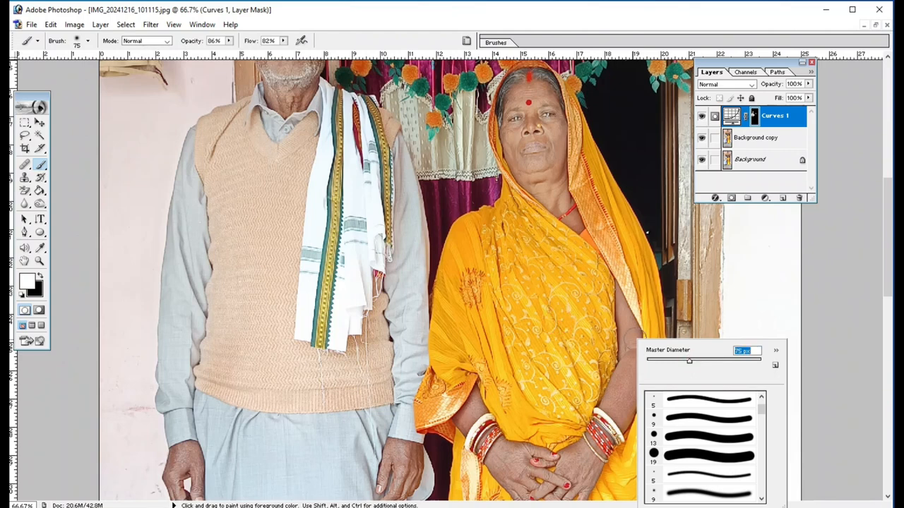
key(Return)
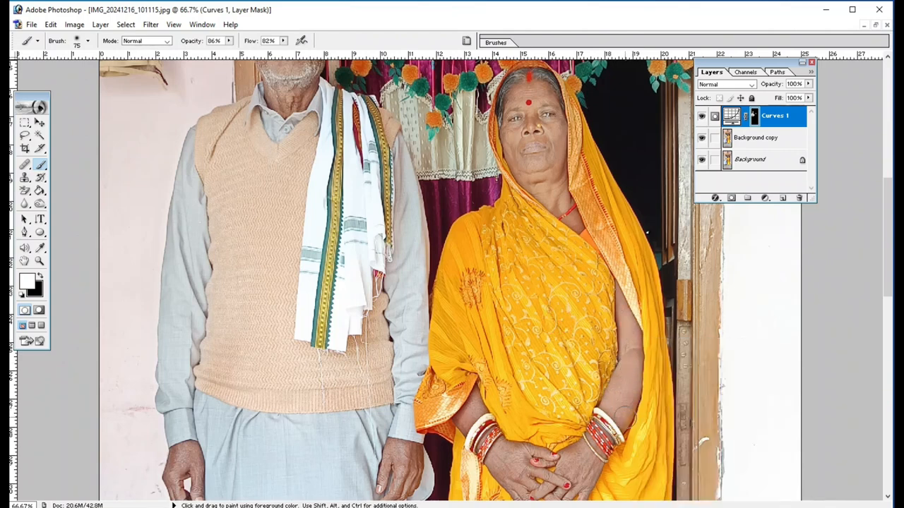
- Enlarge the brush to 145 px and paint the Curves mask over the couple's hands and the woman's forearm and feet
right_click(616, 405)
click(683, 426)
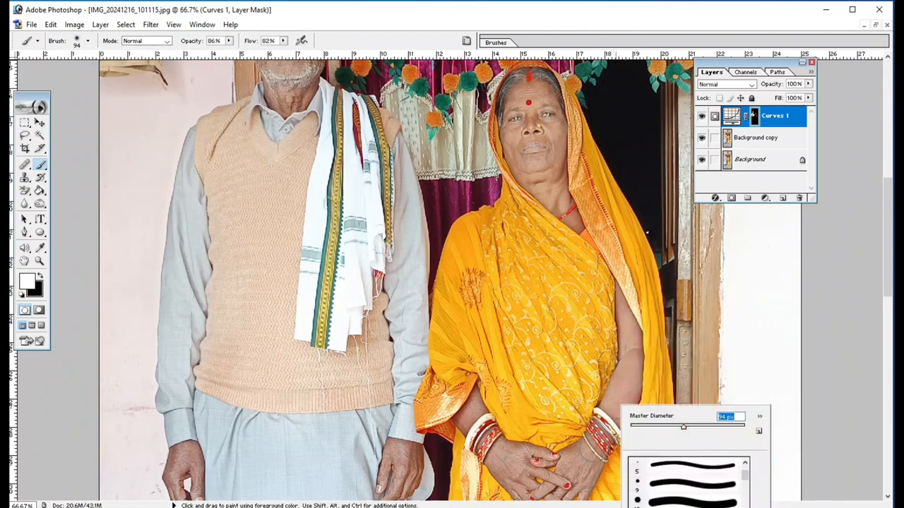
click(703, 425)
key(Return)
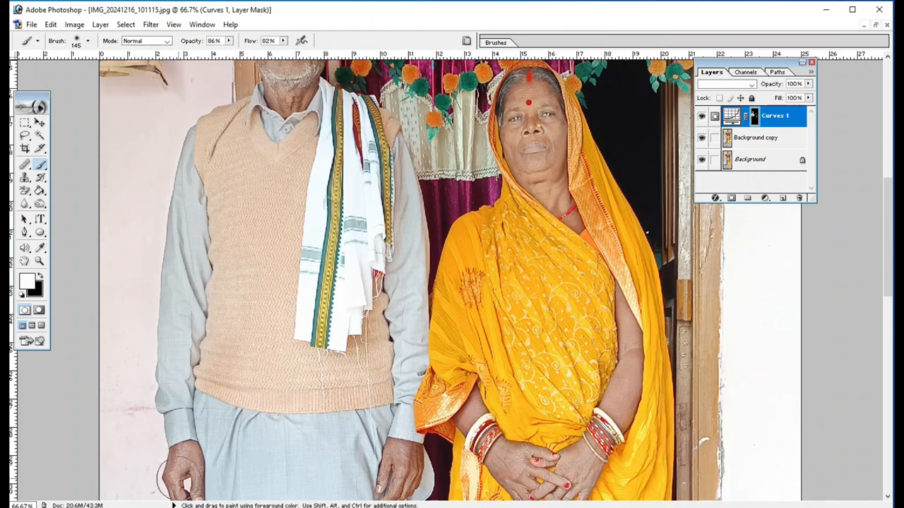
scroll(403, 424, down, 2)
scroll(385, 406, down, 10)
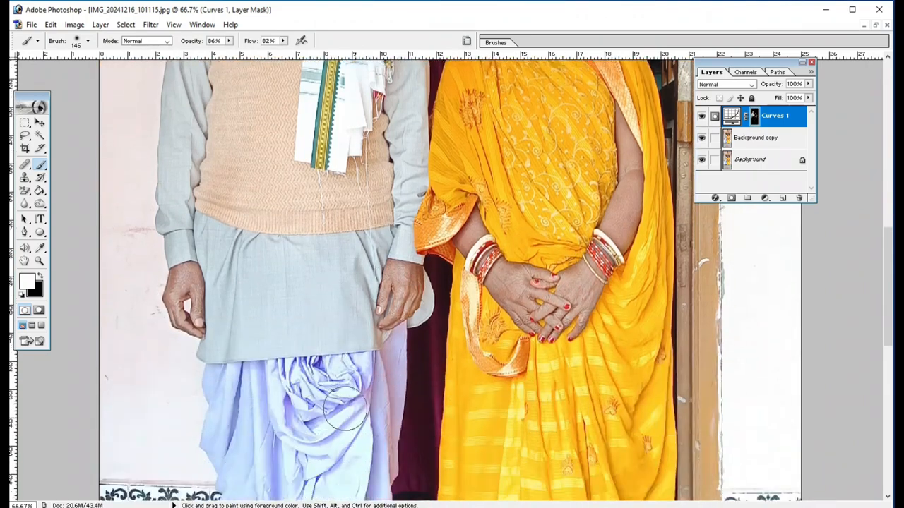
scroll(379, 400, down, 5)
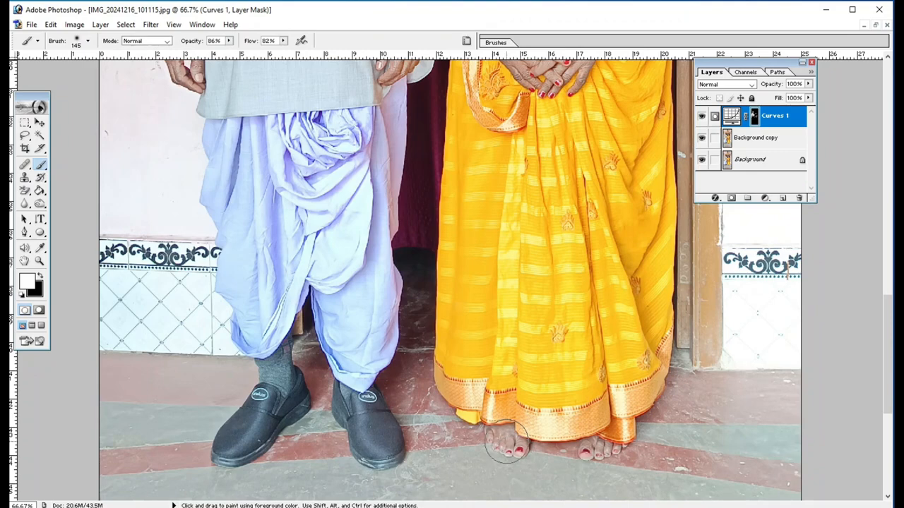
scroll(537, 396, up, 12)
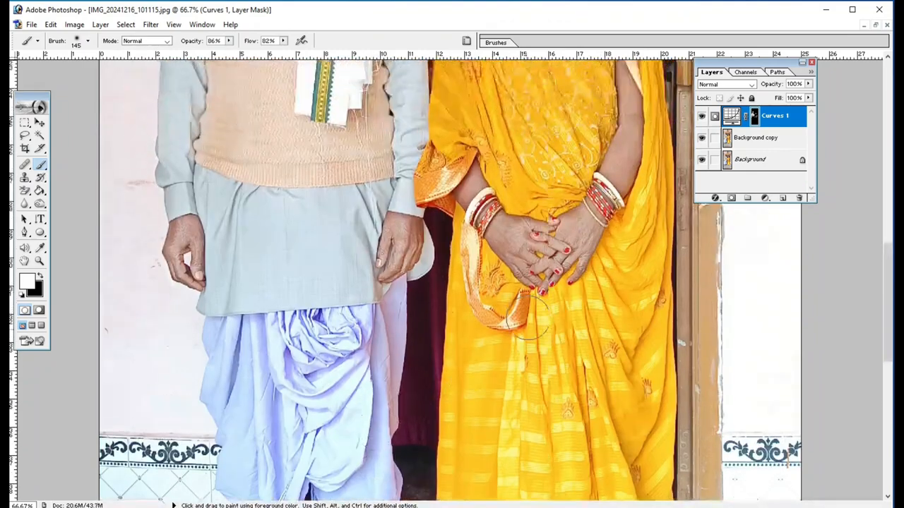
scroll(529, 311, up, 13)
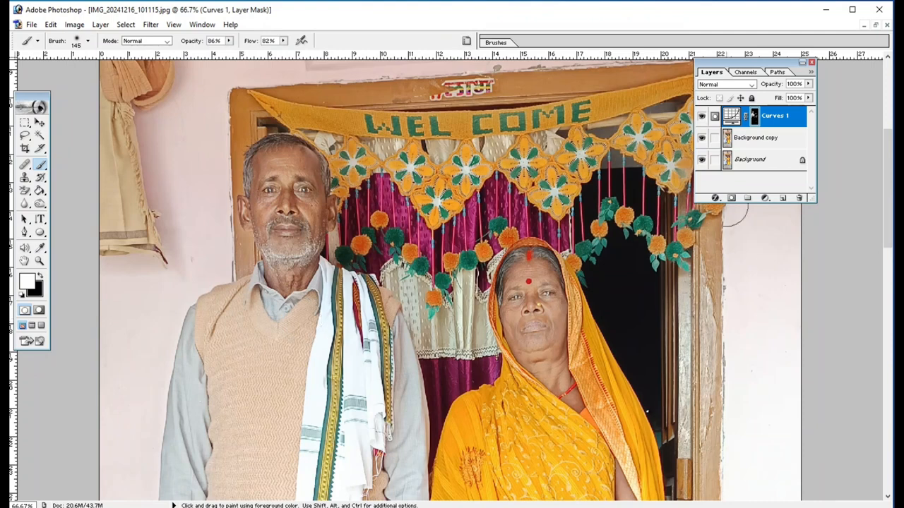
- Add a Levels adjustment layer with RGB input levels 4, 1.19 and 240, and invert its mask to black
click(765, 198)
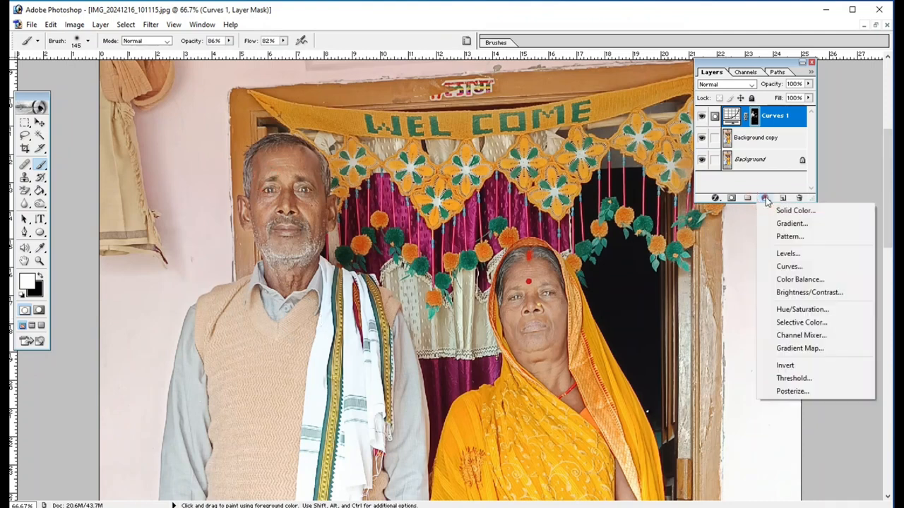
click(788, 253)
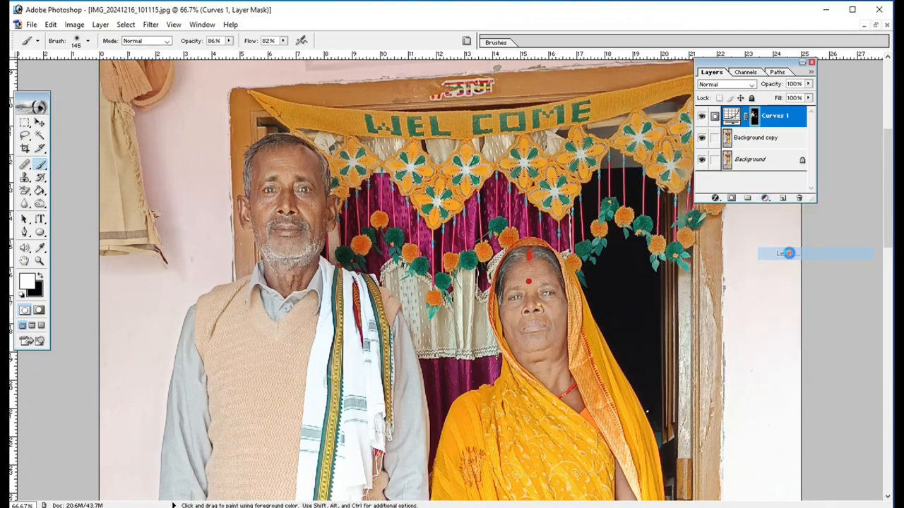
drag(662, 106, 625, 107)
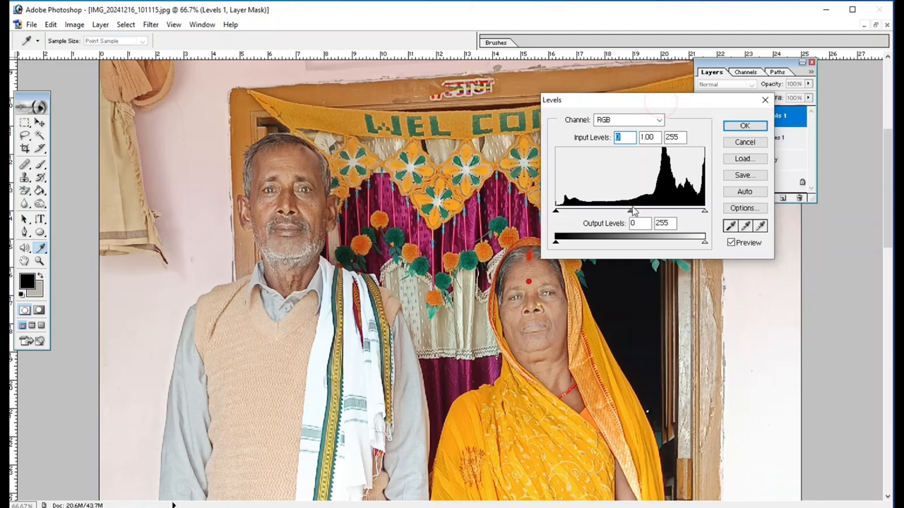
drag(629, 212, 620, 212)
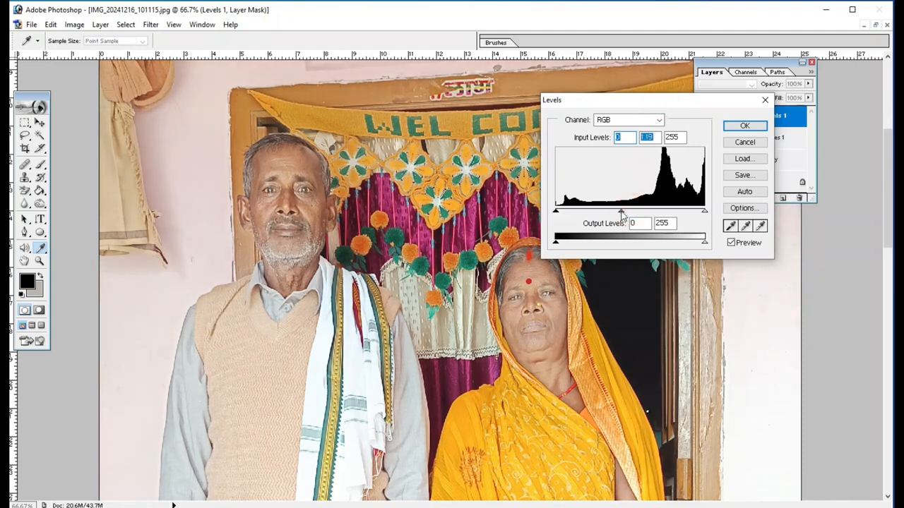
drag(703, 212, 697, 212)
click(696, 213)
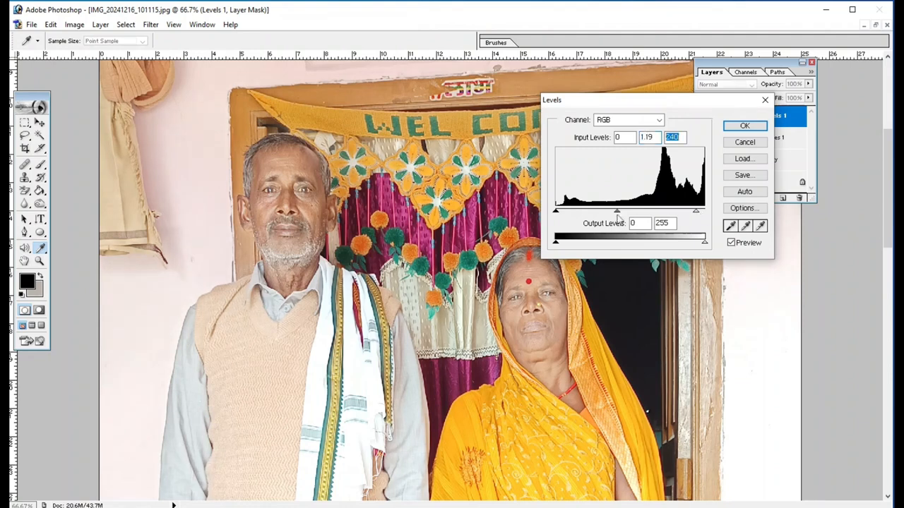
click(558, 212)
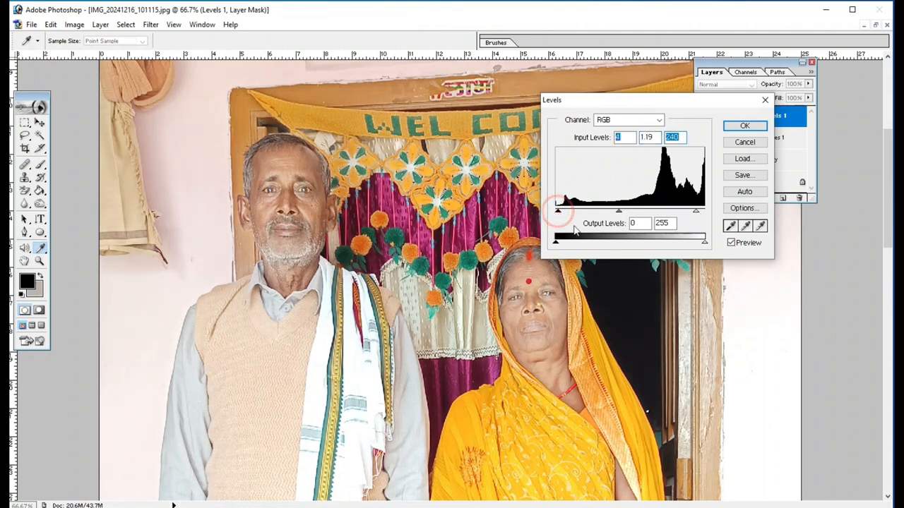
click(744, 125)
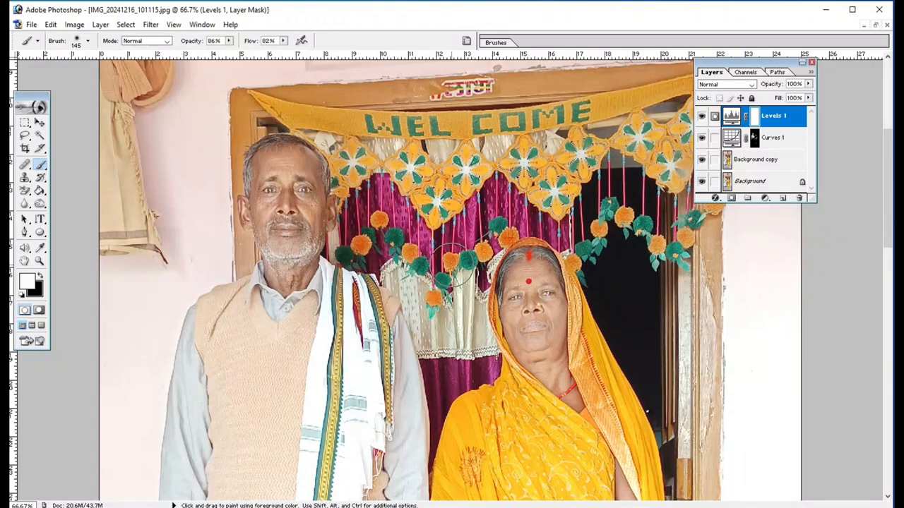
key(v)
key(ctrl+i)
key(b)
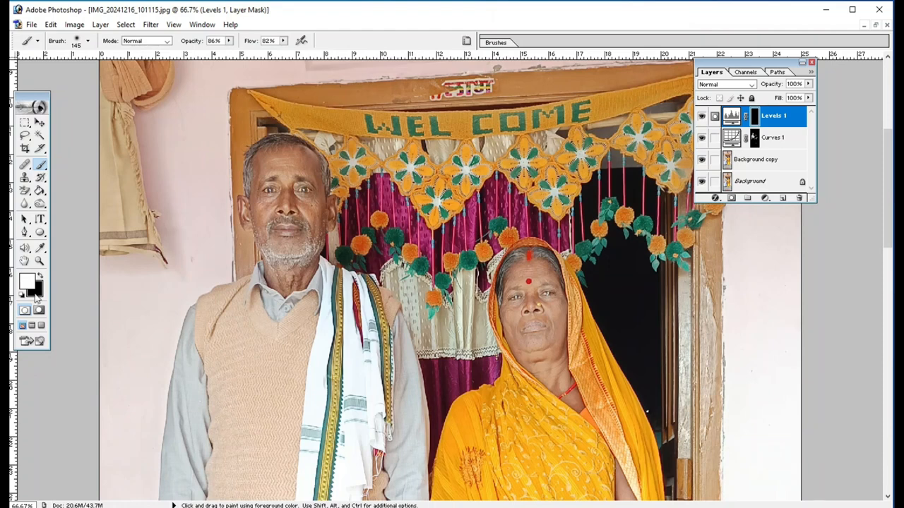
- Paint white on the Levels mask over the couple's faces and hands and the woman's neck and forearms to brighten the skin
scroll(233, 233, down, 1)
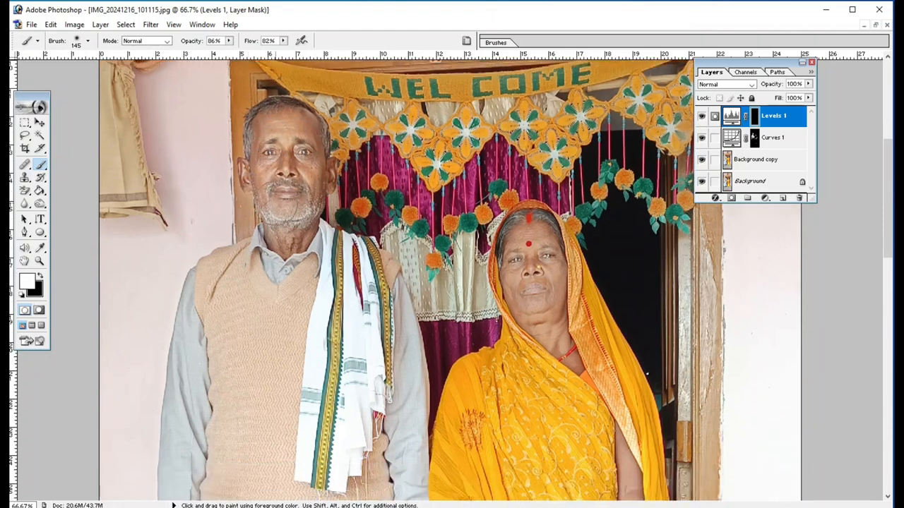
scroll(300, 236, down, 1)
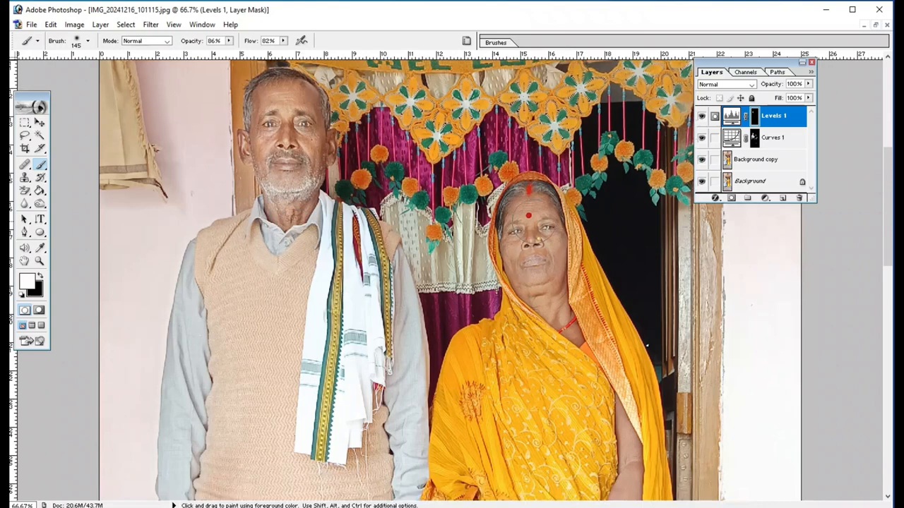
scroll(564, 332, down, 4)
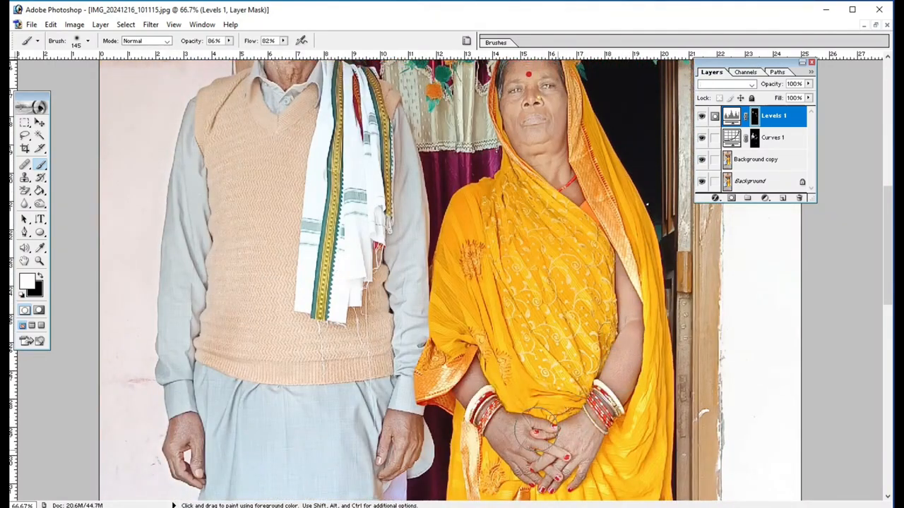
scroll(469, 378, down, 2)
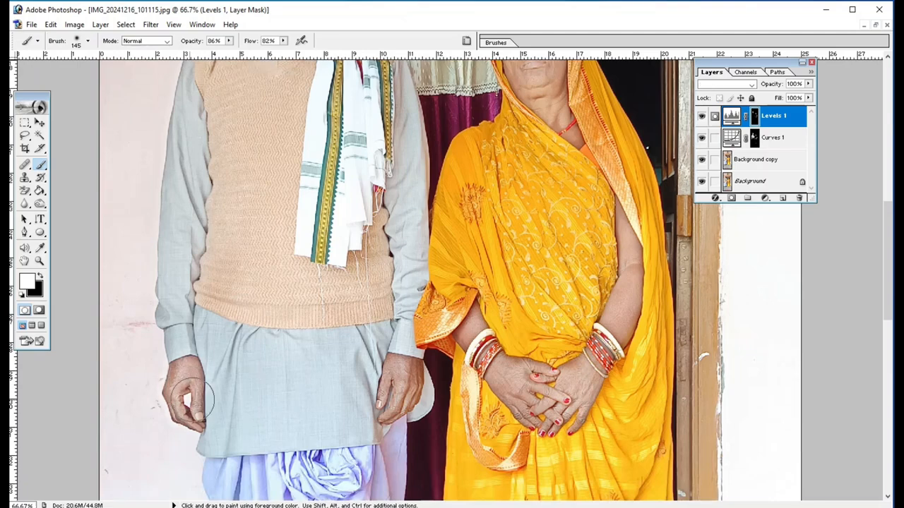
scroll(323, 343, up, 2)
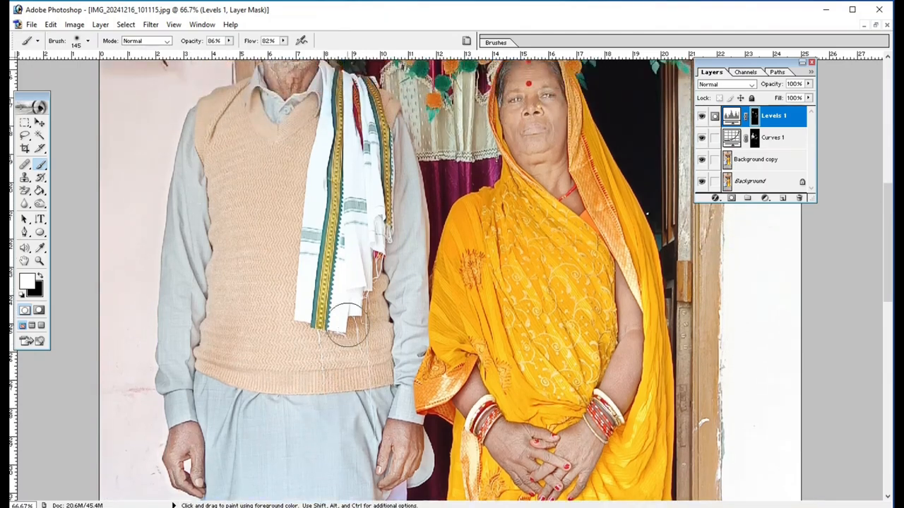
scroll(347, 324, up, 2)
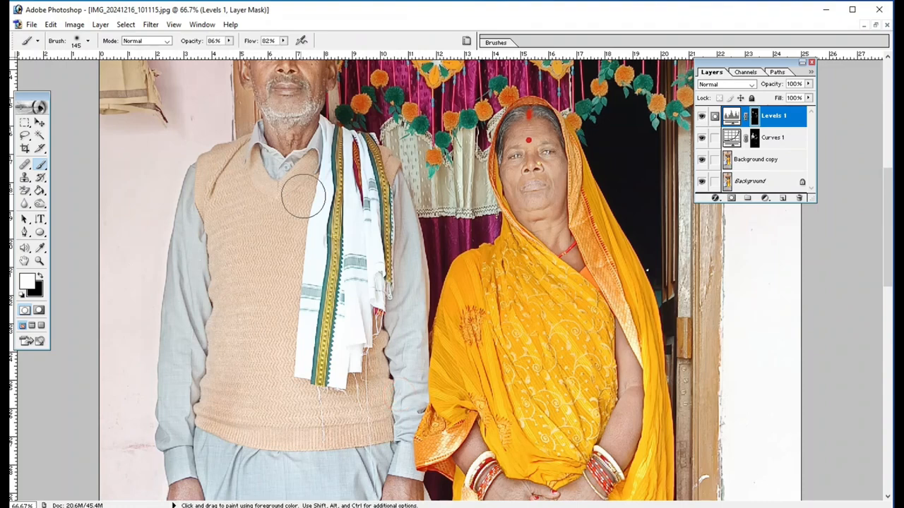
scroll(302, 191, up, 2)
scroll(268, 224, down, 2)
scroll(268, 224, down, 4)
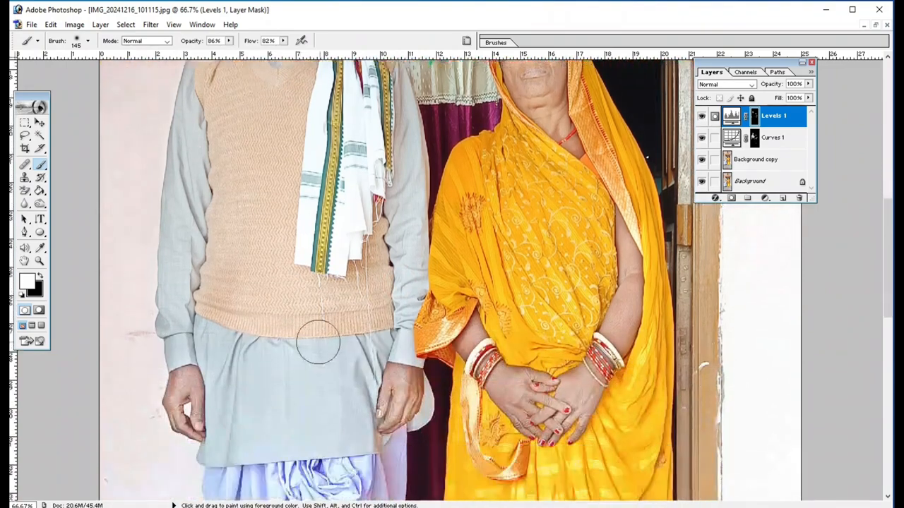
- Add a Selective Color adjustment layer with Yellow at -69% for the Yellows
click(765, 201)
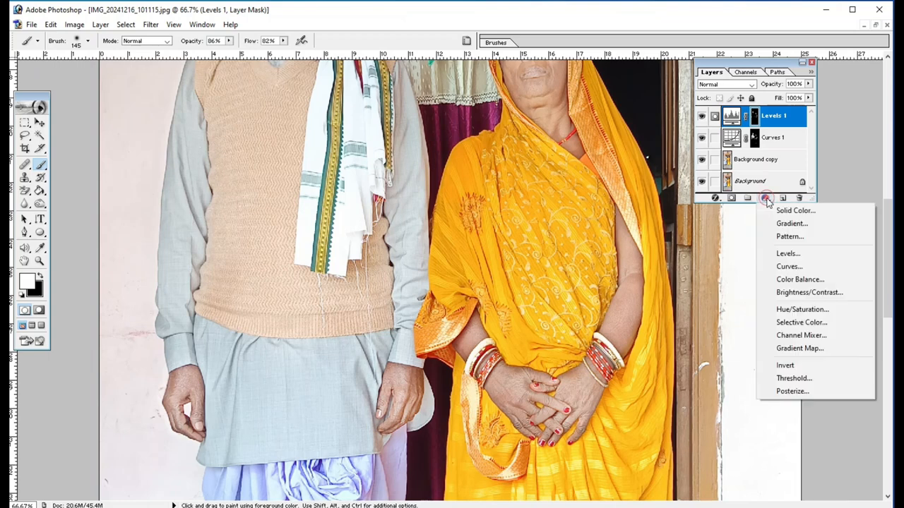
click(813, 325)
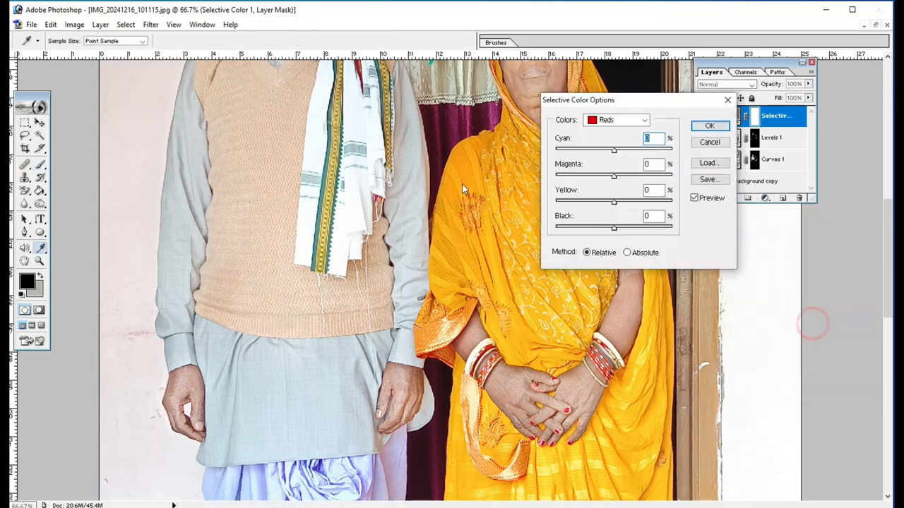
click(604, 120)
click(602, 142)
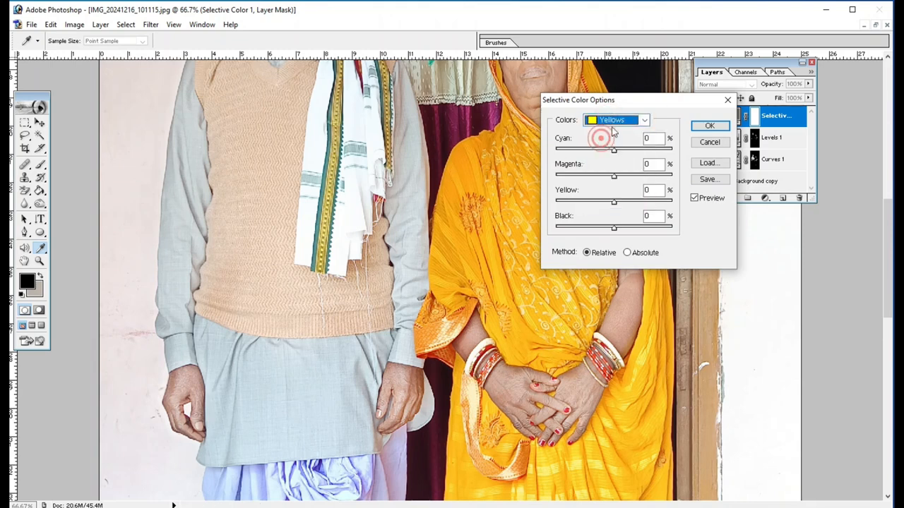
drag(614, 204, 573, 204)
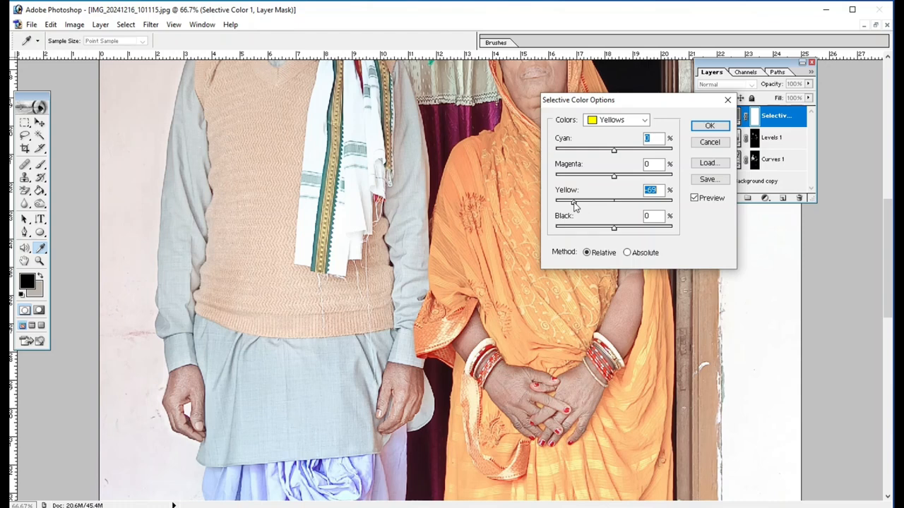
- Set Black to +34% for the Blacks in the Selective Color layer, and invert its mask to black
click(610, 124)
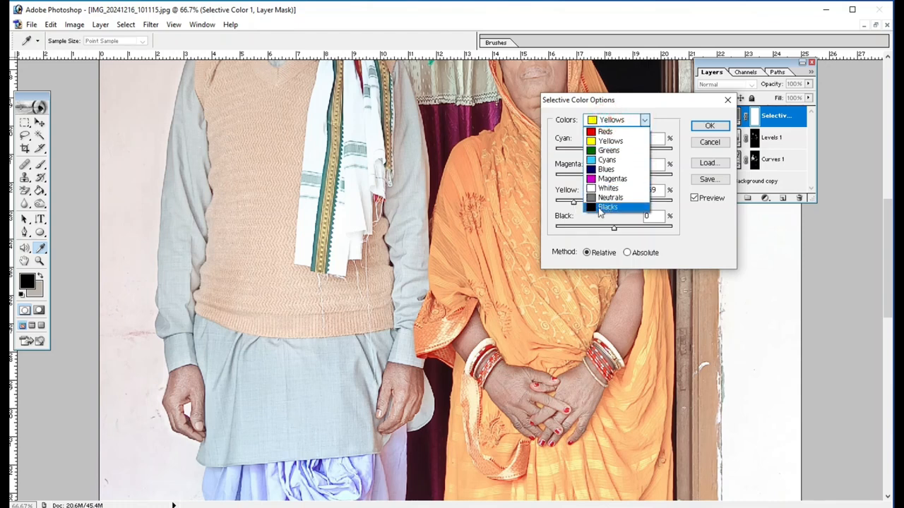
click(597, 207)
drag(614, 228, 634, 229)
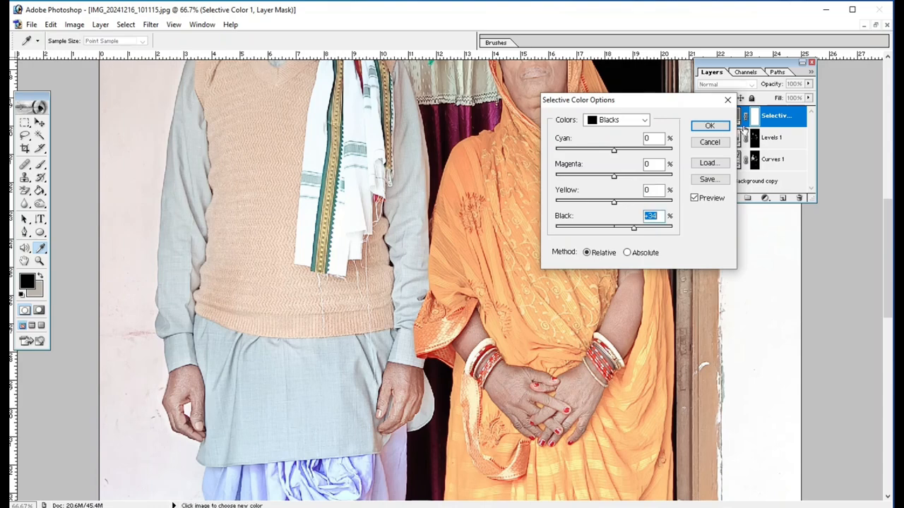
click(709, 126)
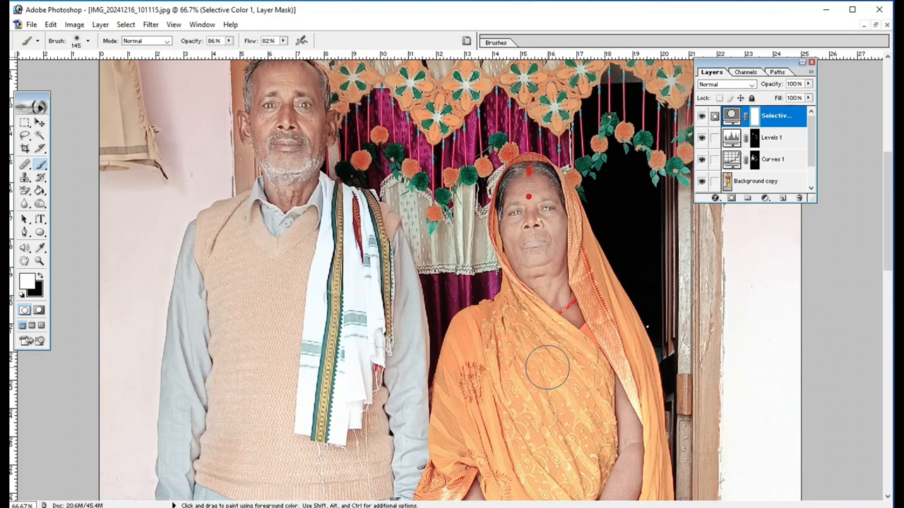
key(v)
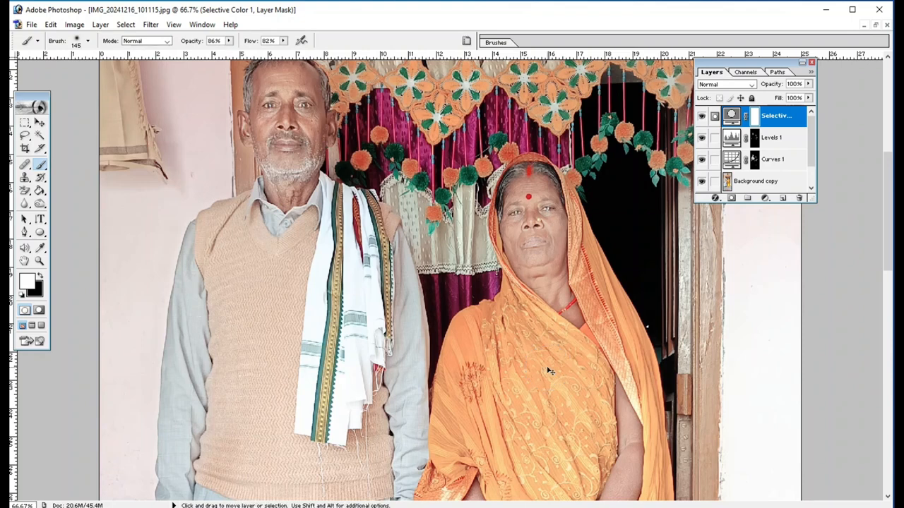
key(ctrl+i)
key(b)
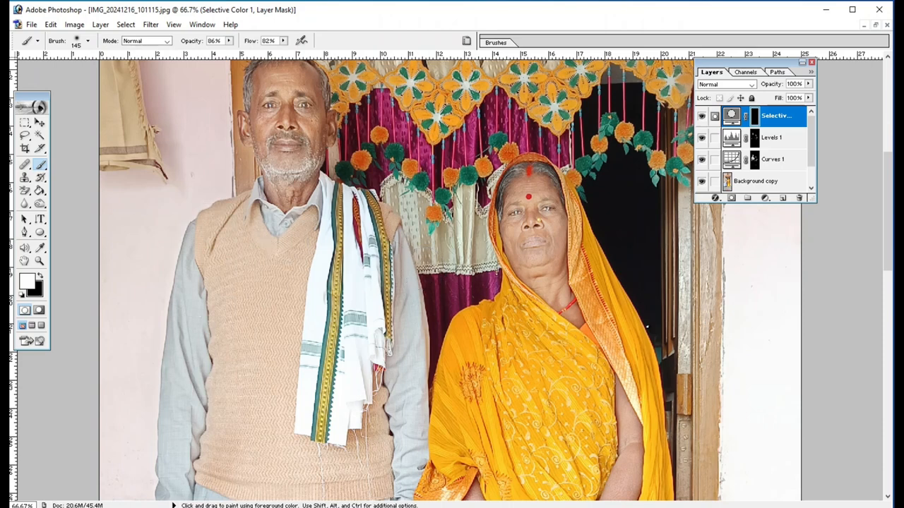
- Paint white on the Selective Color mask over the couple's faces and hands and the woman's forearms and feet
scroll(138, 181, up, 3)
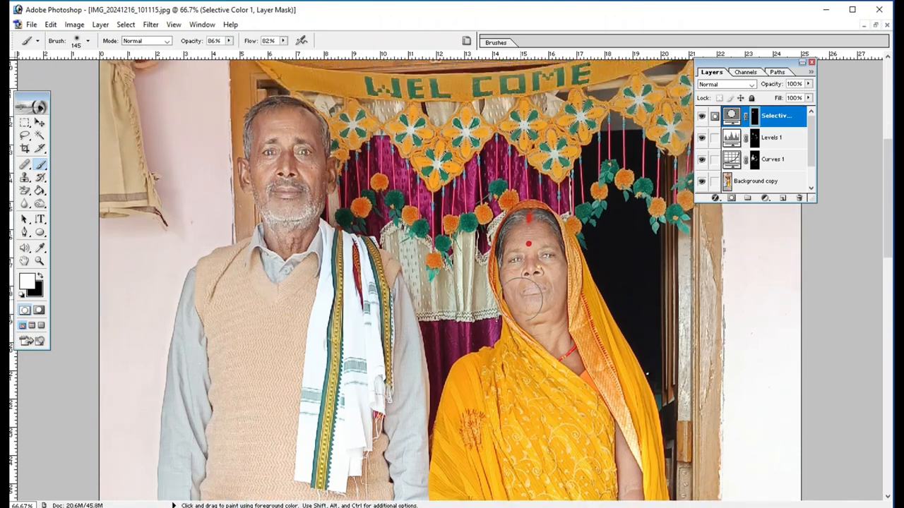
scroll(580, 325, down, 5)
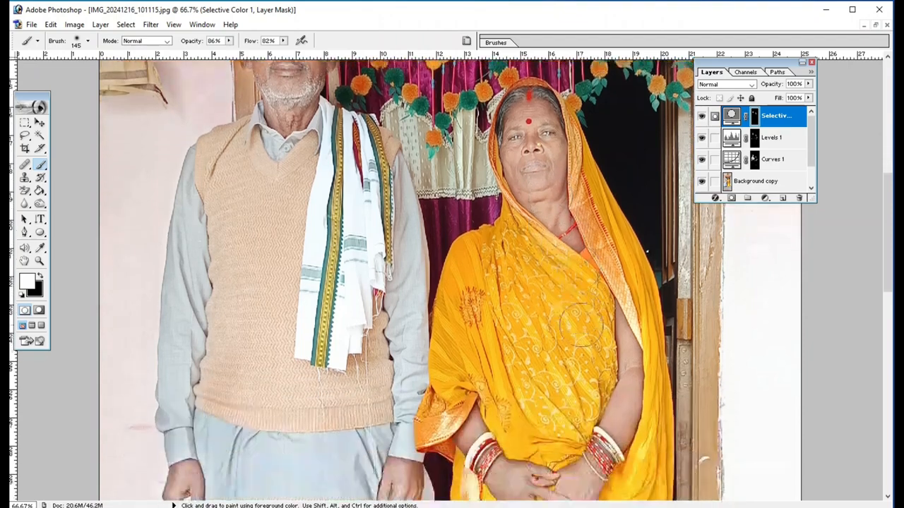
scroll(580, 324, down, 4)
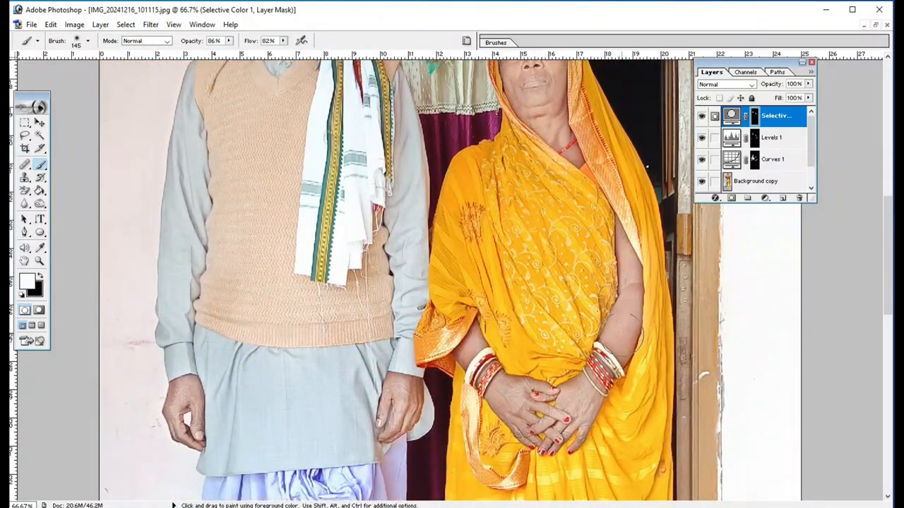
drag(621, 336, 618, 341)
drag(491, 355, 472, 344)
drag(518, 419, 575, 398)
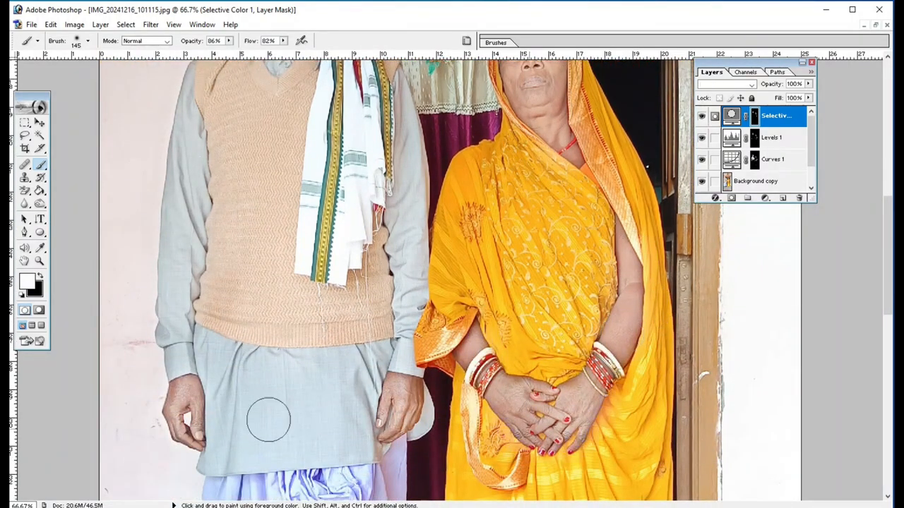
scroll(269, 420, down, 2)
scroll(365, 392, down, 4)
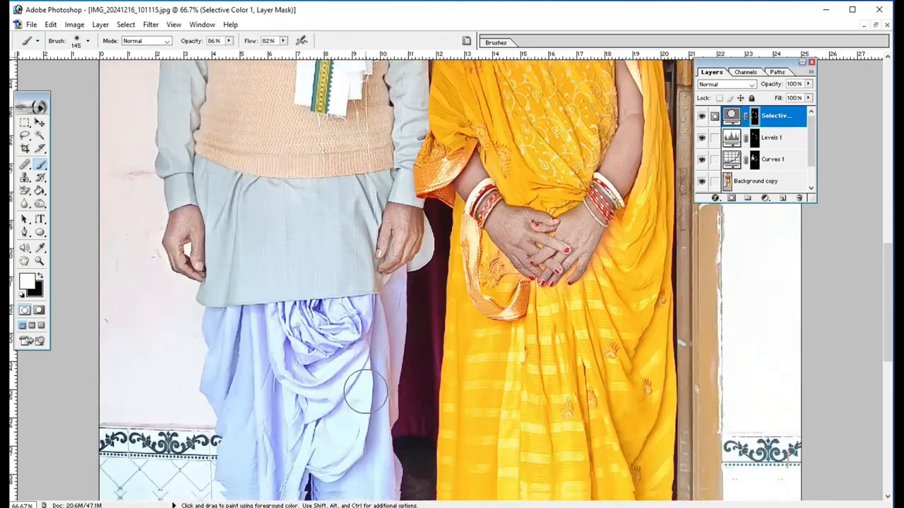
scroll(353, 399, down, 5)
scroll(551, 434, down, 3)
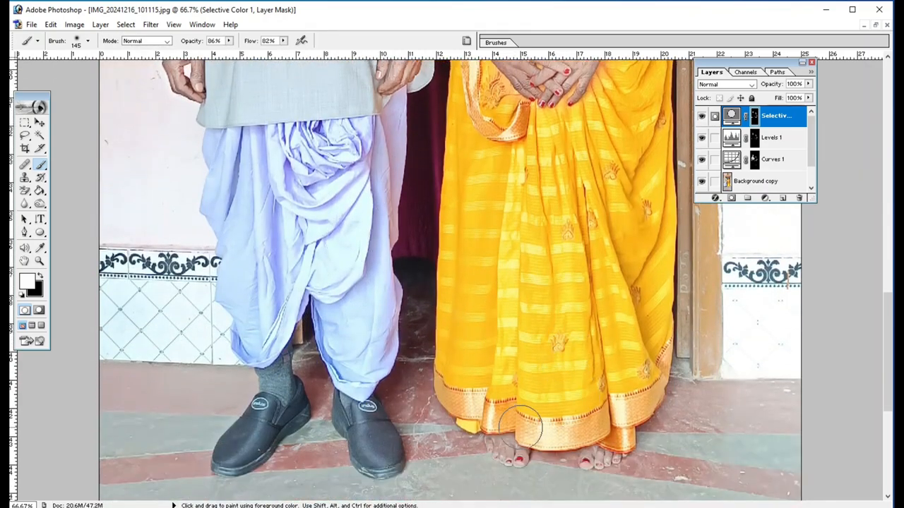
scroll(559, 248, up, 5)
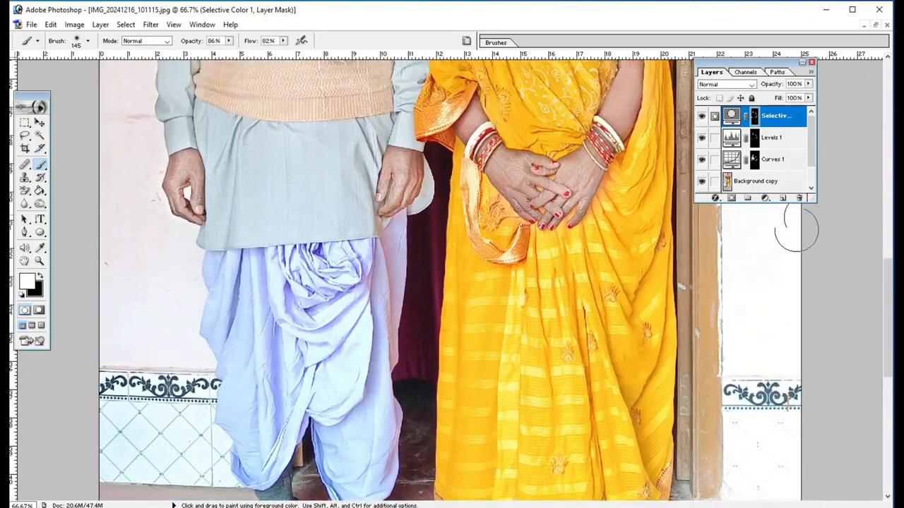
- Hide the Background layer and merge all visible layers into a single layer above it
drag(814, 200, 820, 270)
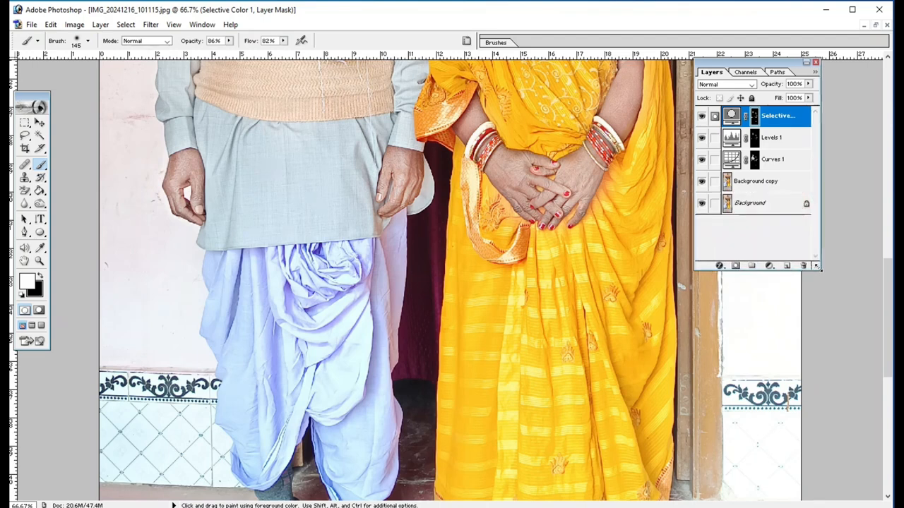
click(701, 204)
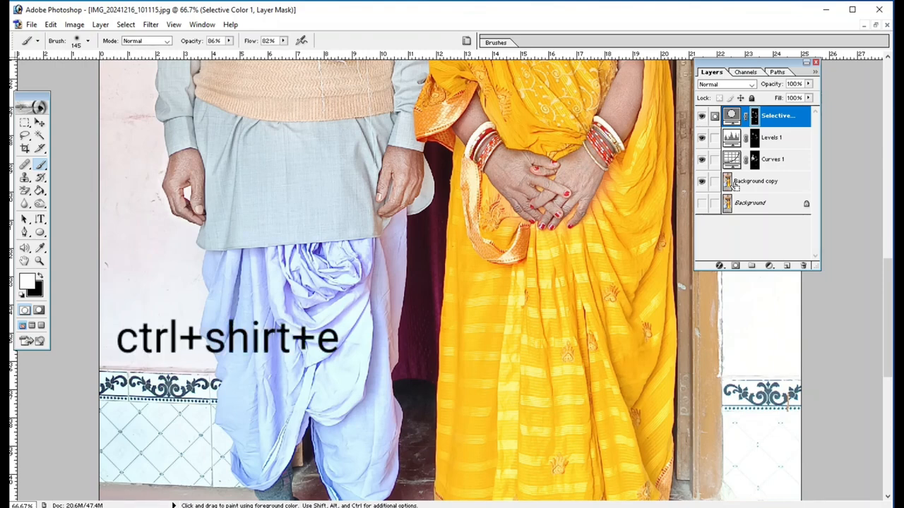
key(ctrl+shift+e)
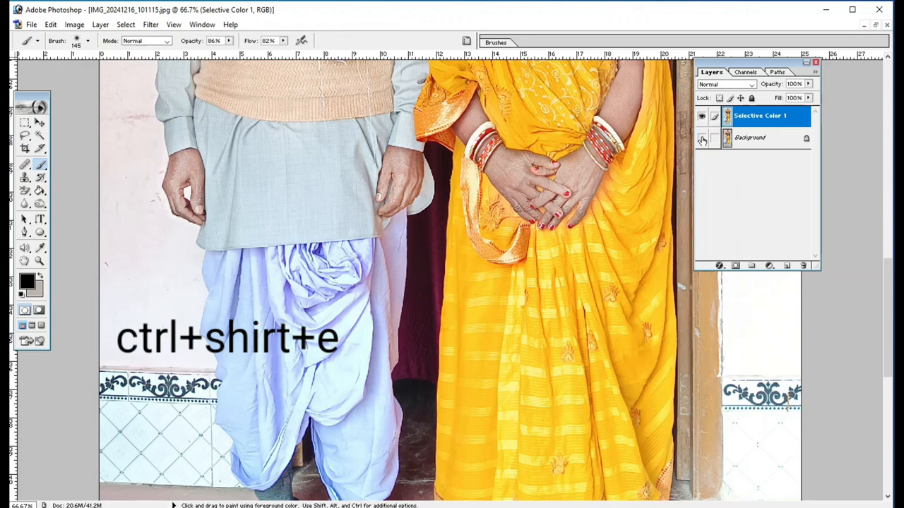
- Turn the Background layer's visibility back on and compare the merged retouch with the original photo
click(701, 137)
click(701, 116)
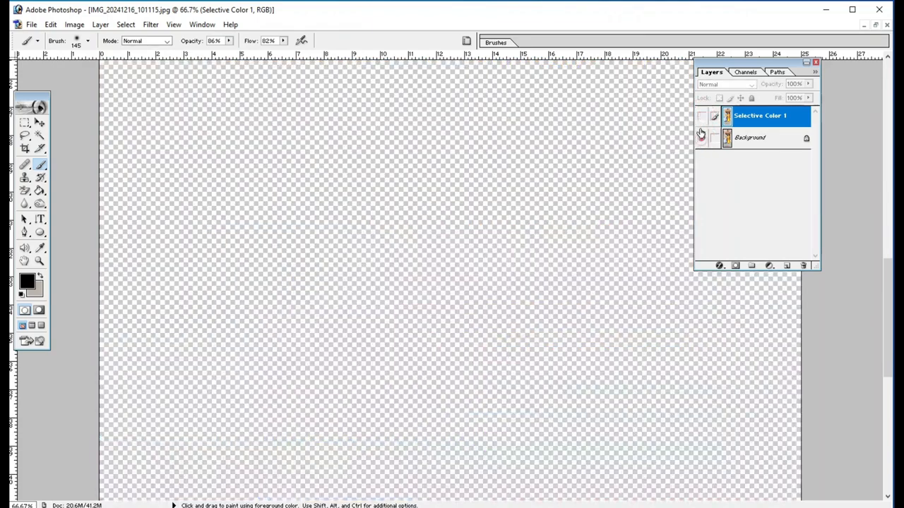
click(701, 138)
click(701, 116)
scroll(451, 279, up, 10)
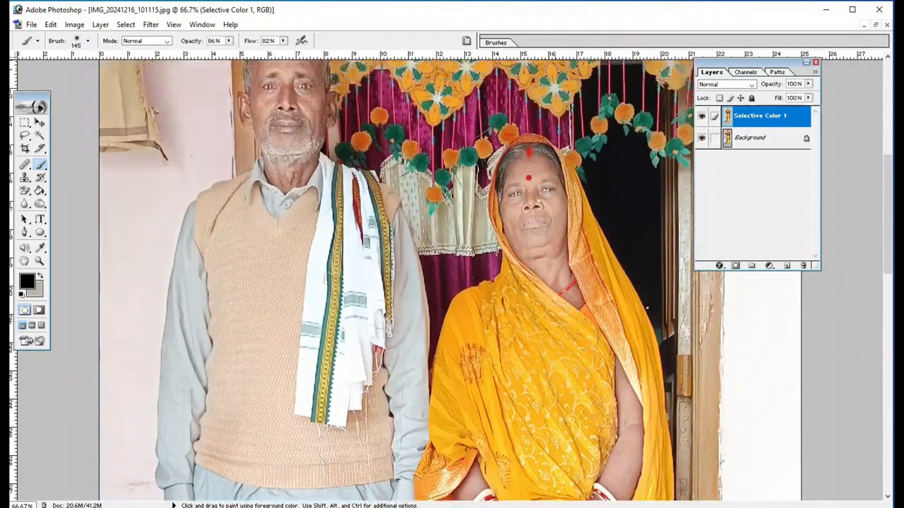
scroll(548, 272, up, 4)
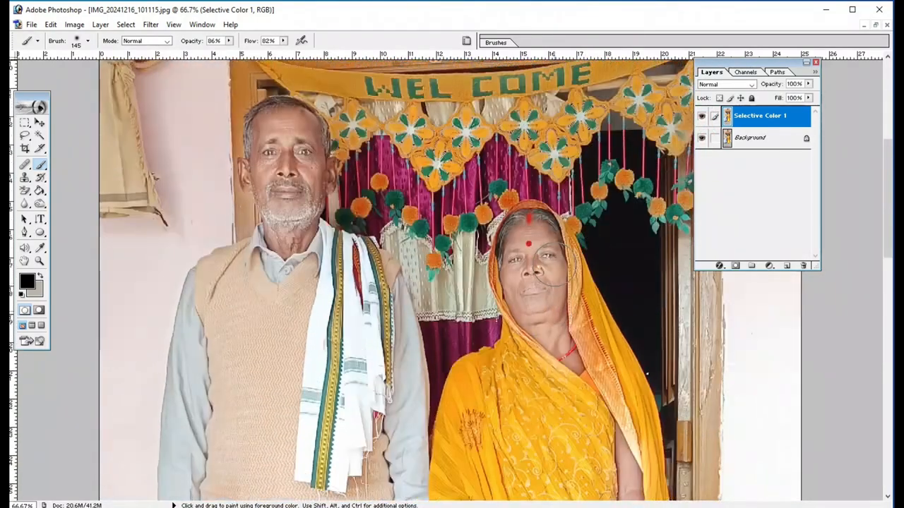
click(701, 117)
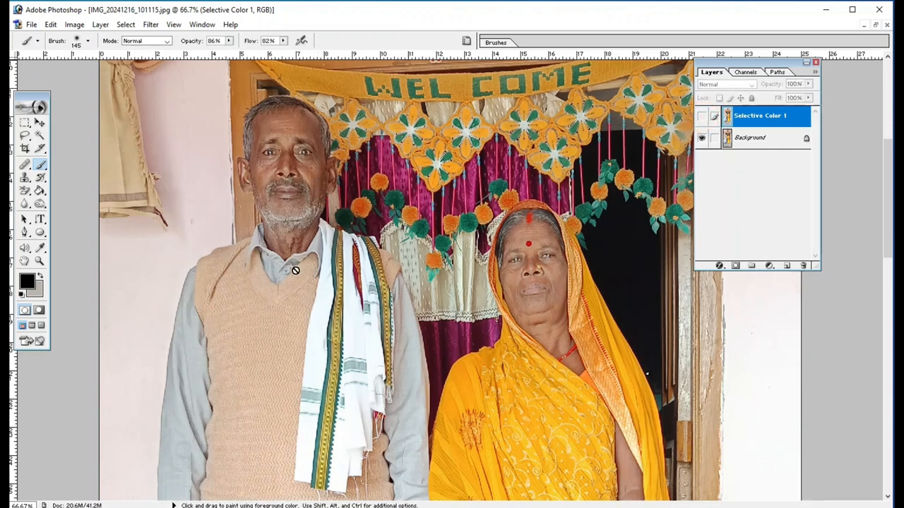
click(702, 118)
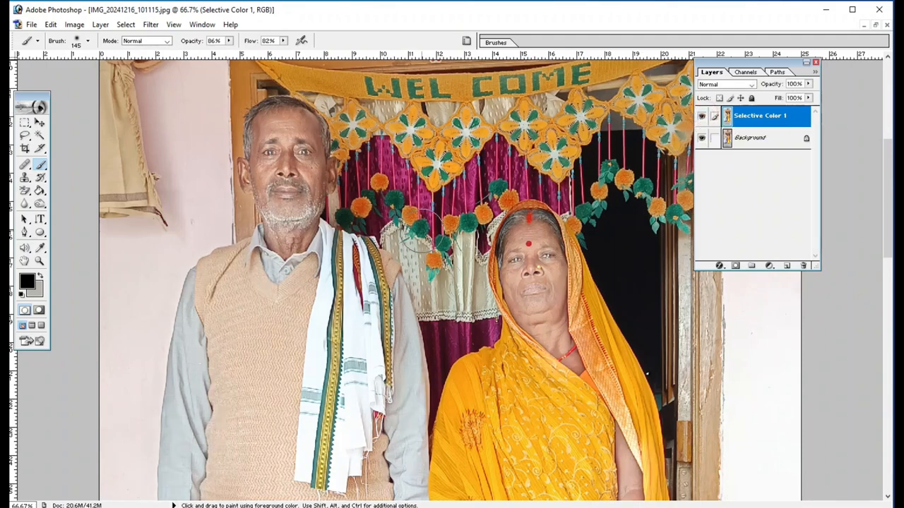
- Set up the Pen tool to draw paths with the Exclude overlapping path areas option
key(ctrl+minus)
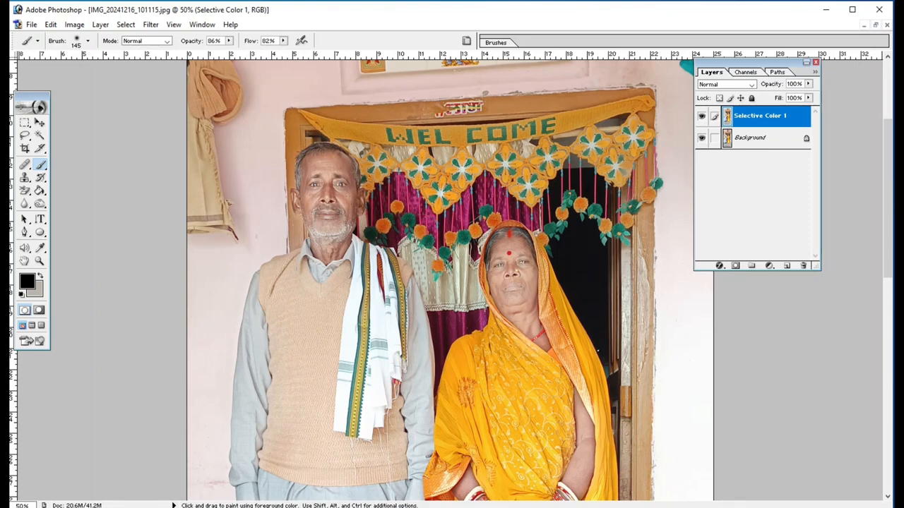
click(24, 233)
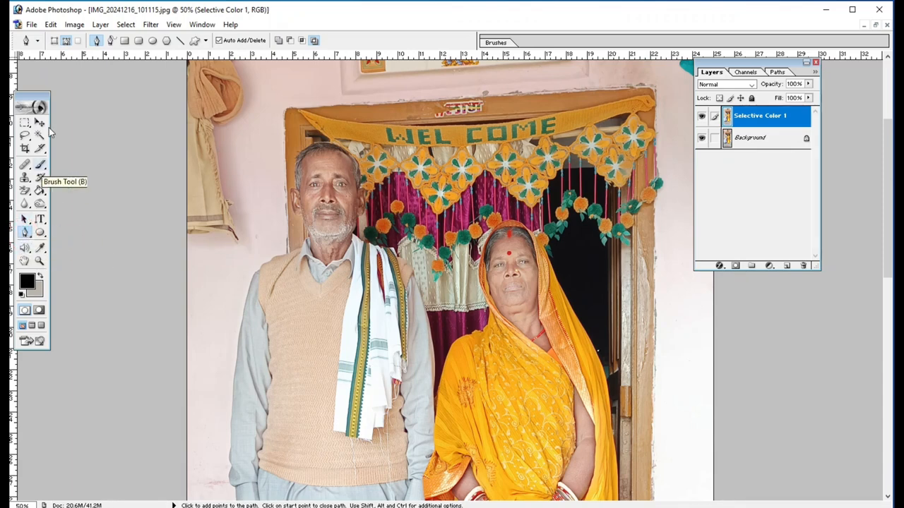
click(66, 42)
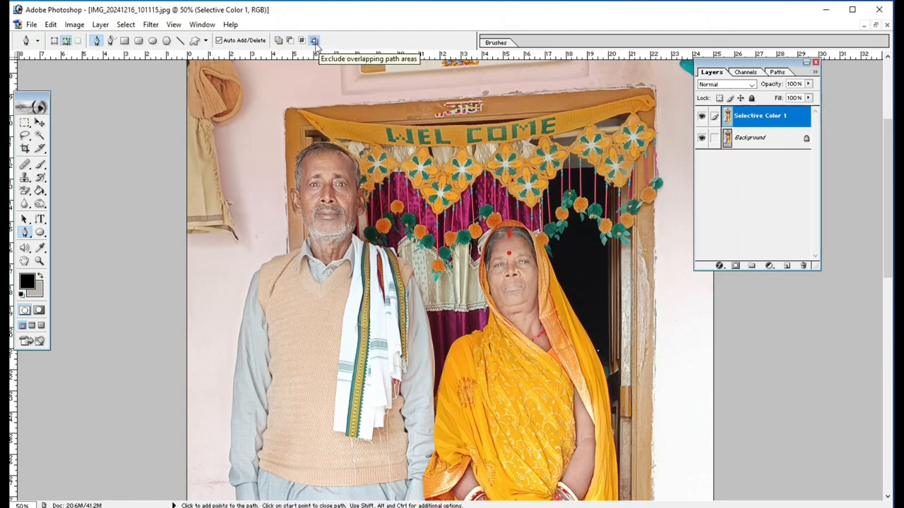
click(314, 40)
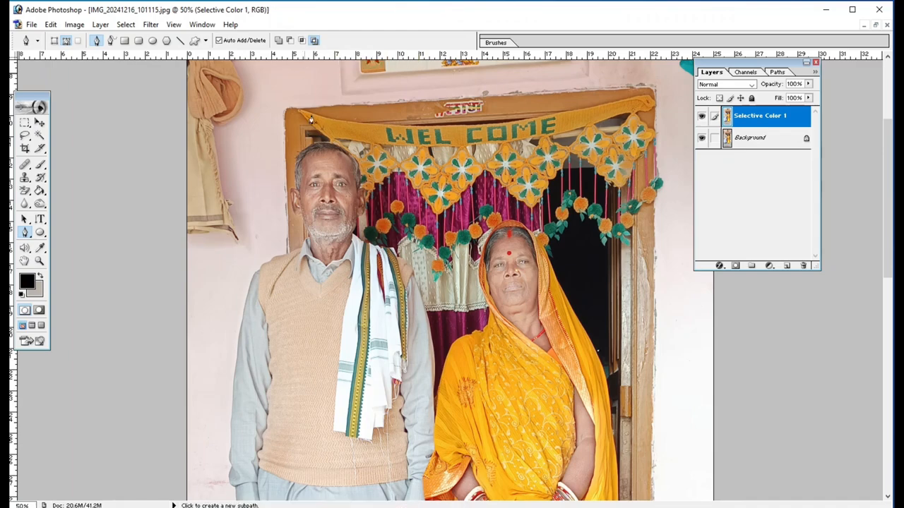
- Start a path on the dhoti edge facing the woman and trace the man's lower leg down to the shoe
scroll(501, 261, down, 10)
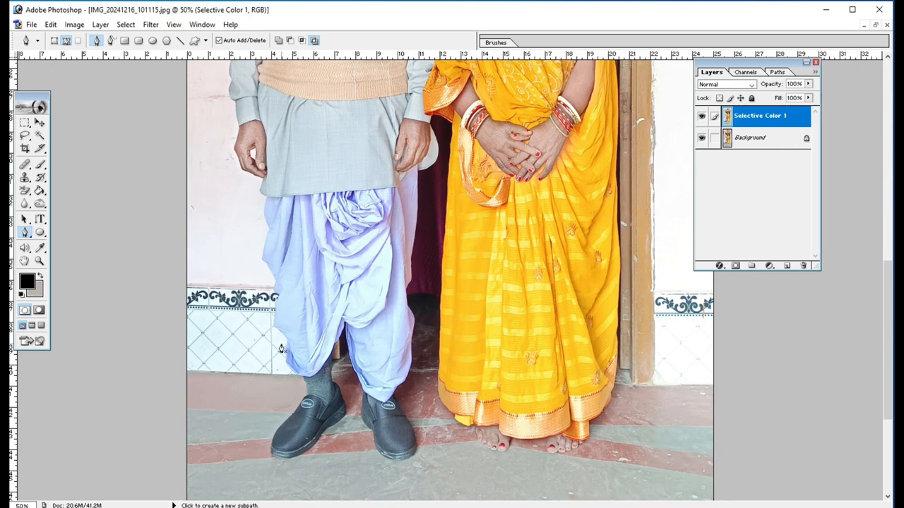
click(408, 309)
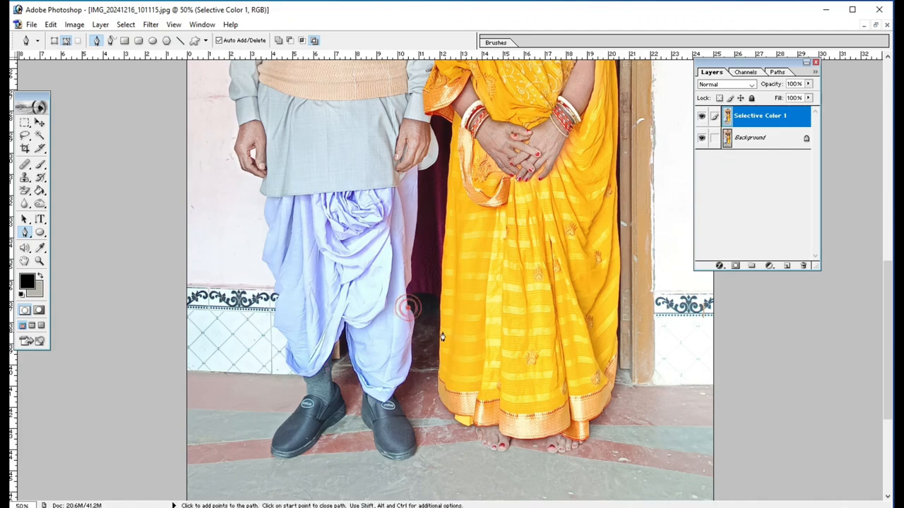
key(ctrl+plus)
scroll(438, 332, down, 5)
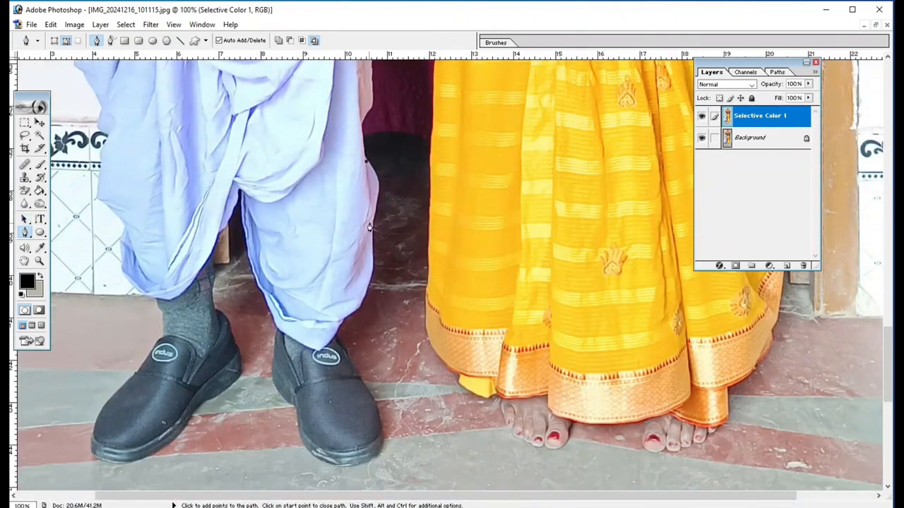
drag(373, 223, 356, 250)
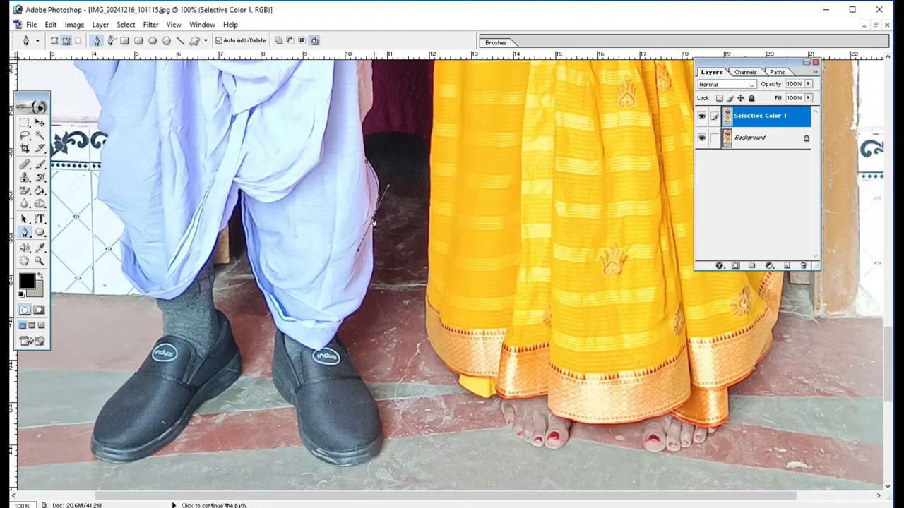
key(alt)
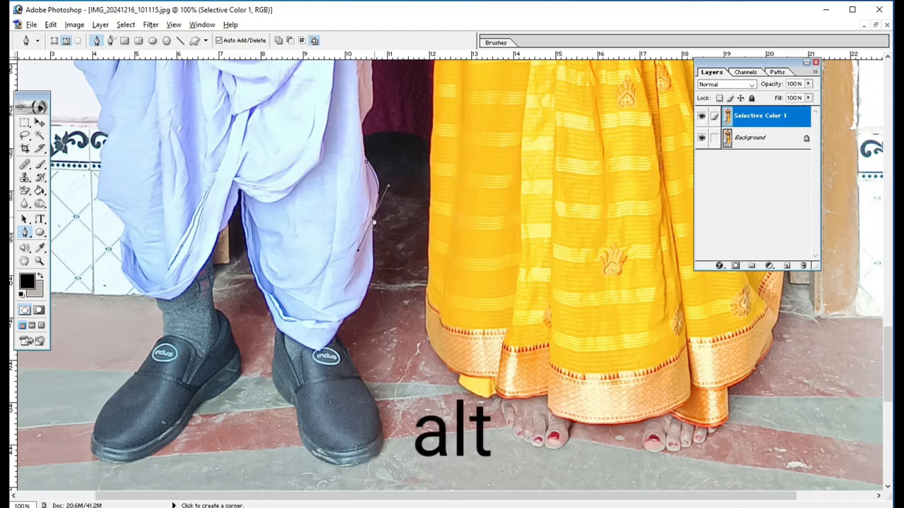
alt+click(374, 217)
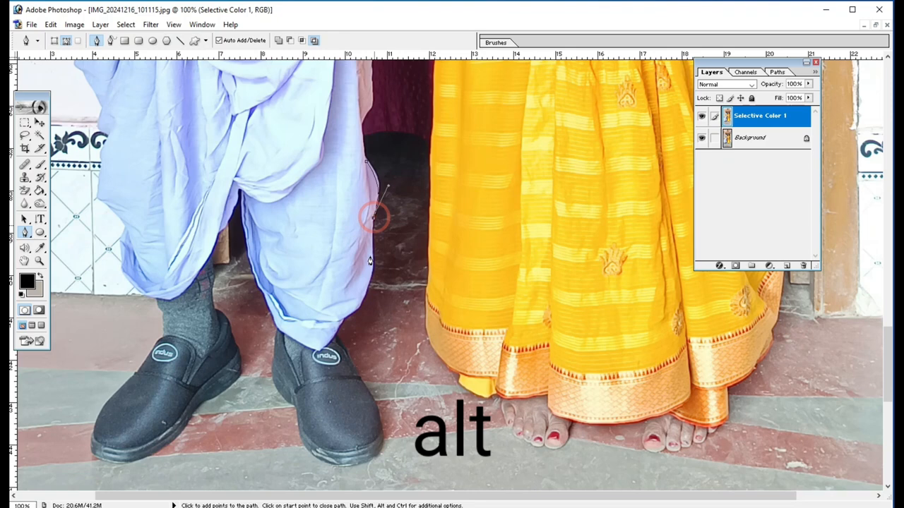
click(354, 310)
drag(355, 311, 336, 329)
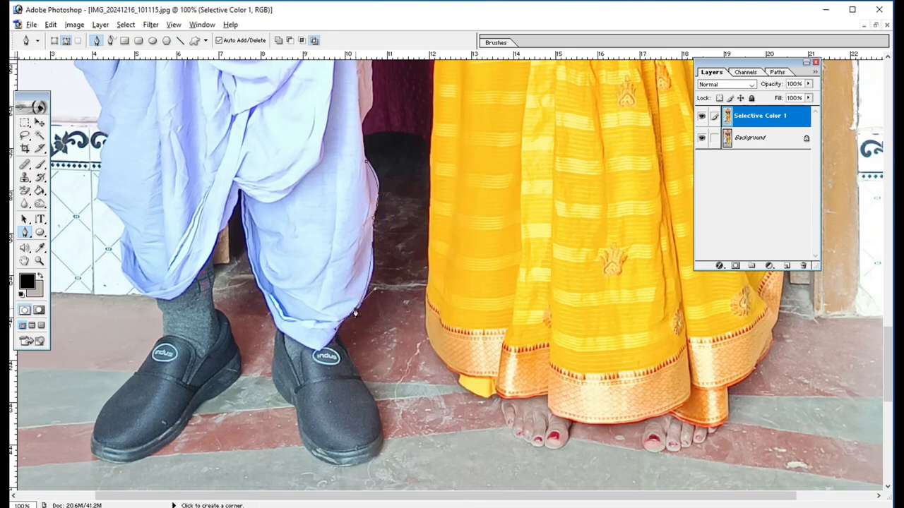
alt+click(355, 311)
click(335, 333)
scroll(339, 340, down, 1)
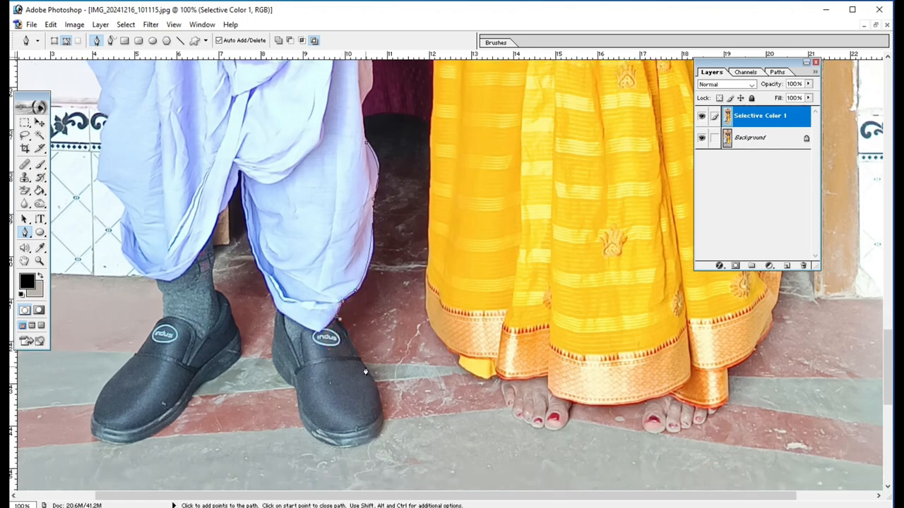
- Continue the path around the man's shoe nearer the woman with curved and corner points, back up to its ankle
click(365, 367)
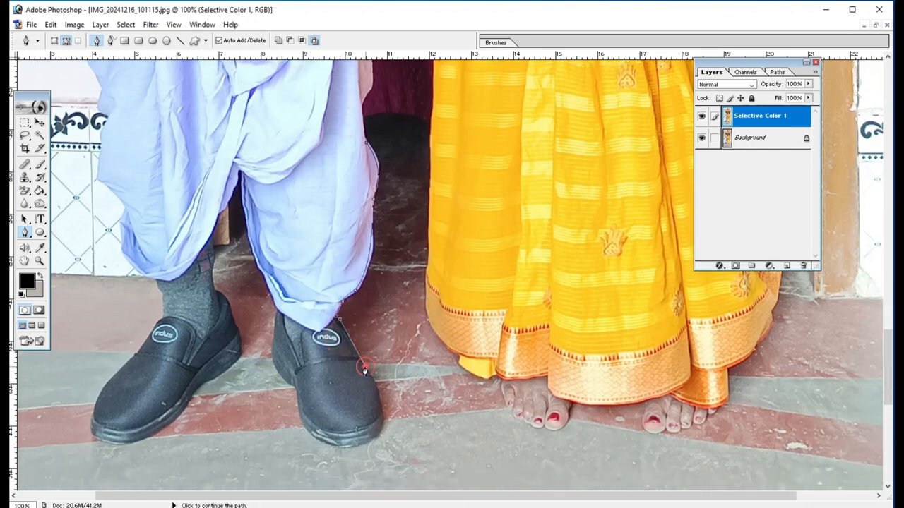
click(357, 446)
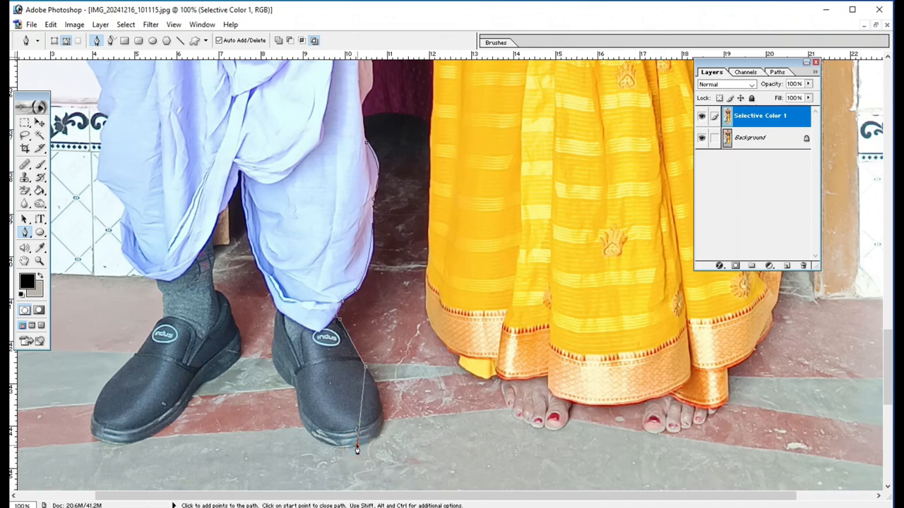
drag(357, 448, 301, 457)
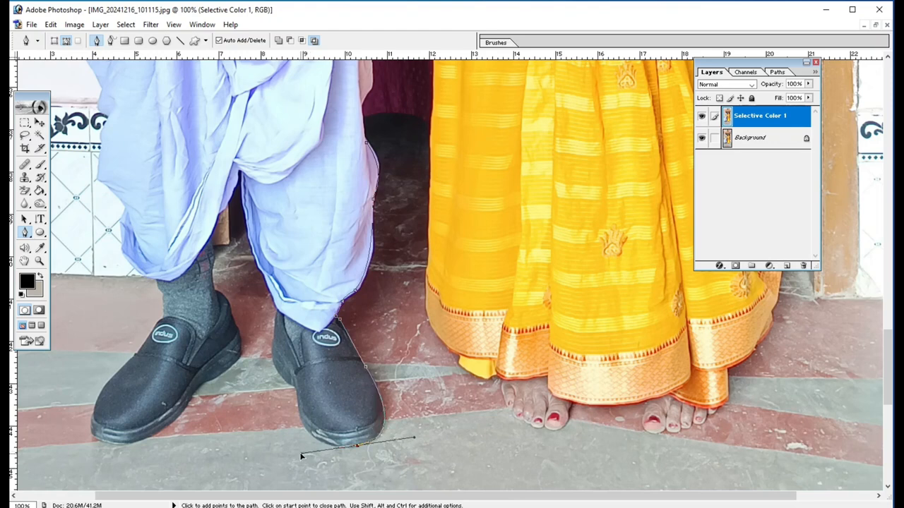
alt+click(358, 449)
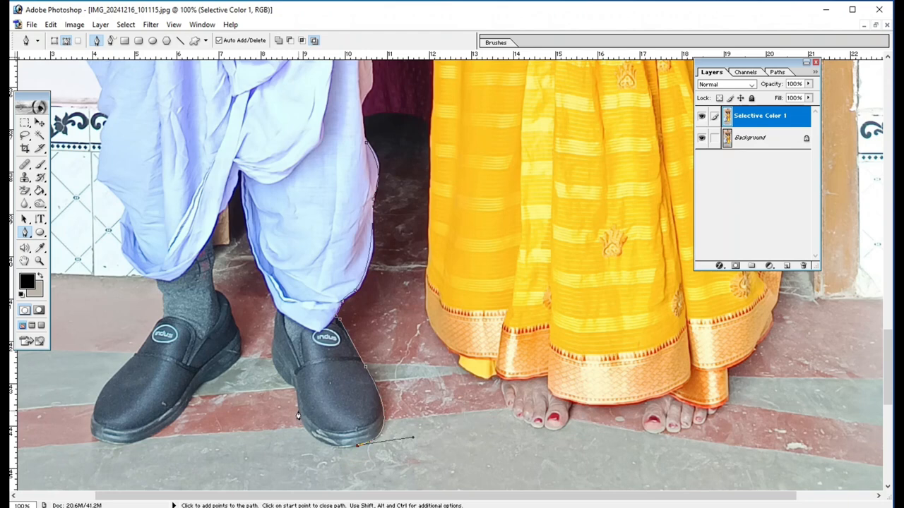
click(297, 417)
drag(297, 416, 285, 366)
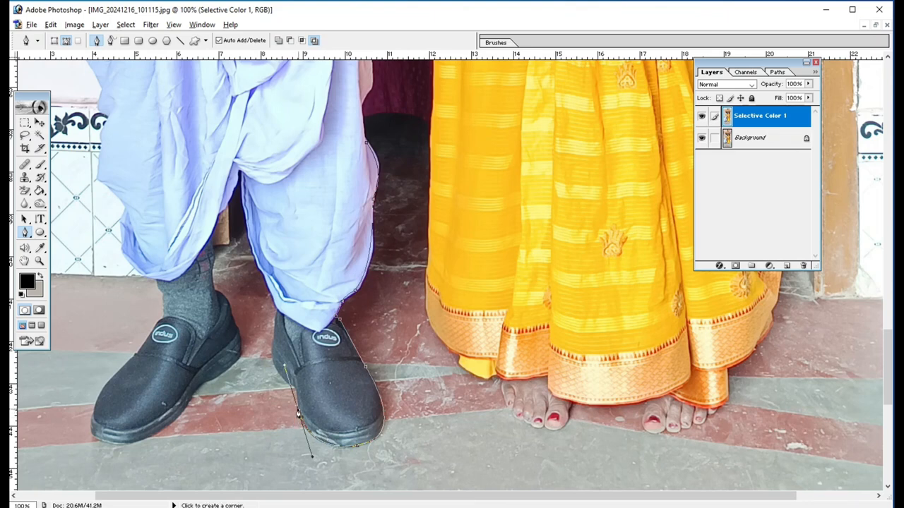
click(298, 413)
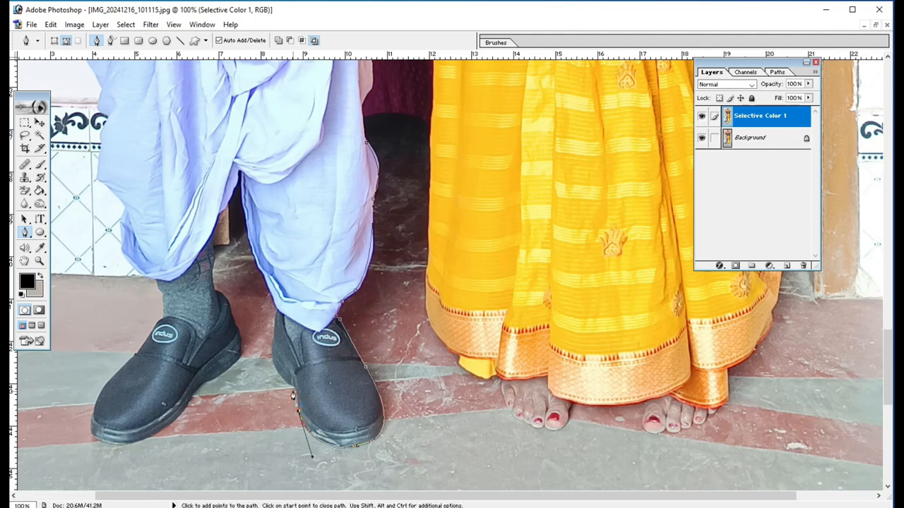
click(295, 392)
drag(272, 342, 277, 309)
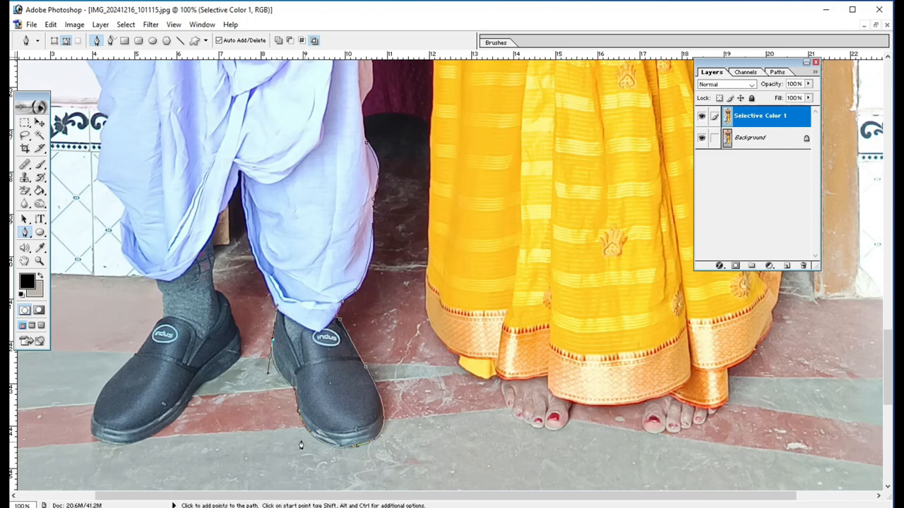
key(alt)
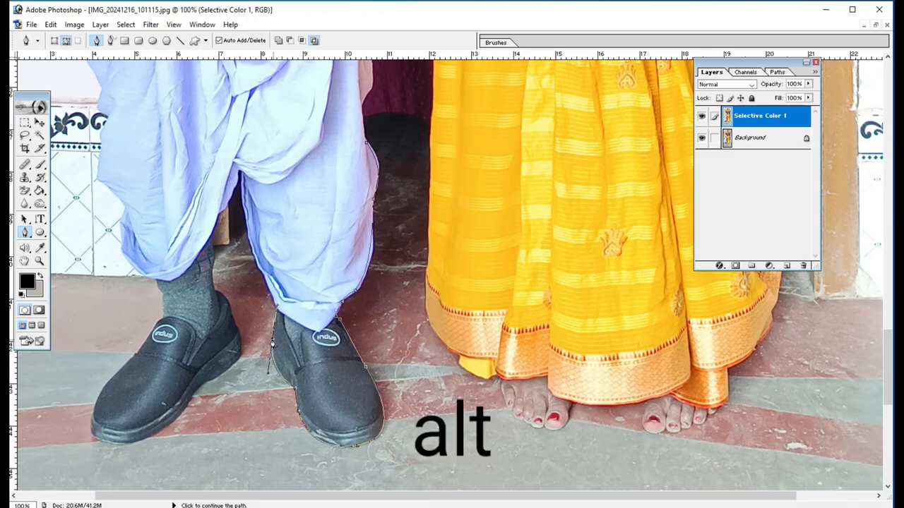
alt+click(272, 342)
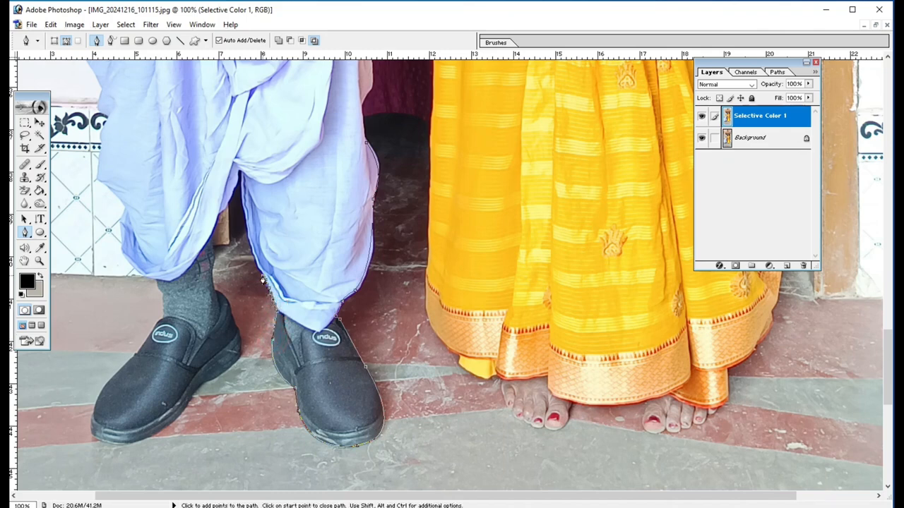
- Trace the inner edge of the same dhoti leg with closely spaced points up to the gap between the legs
click(251, 244)
click(249, 235)
click(248, 227)
click(246, 221)
click(245, 213)
click(243, 196)
click(242, 187)
click(242, 180)
click(240, 173)
click(237, 179)
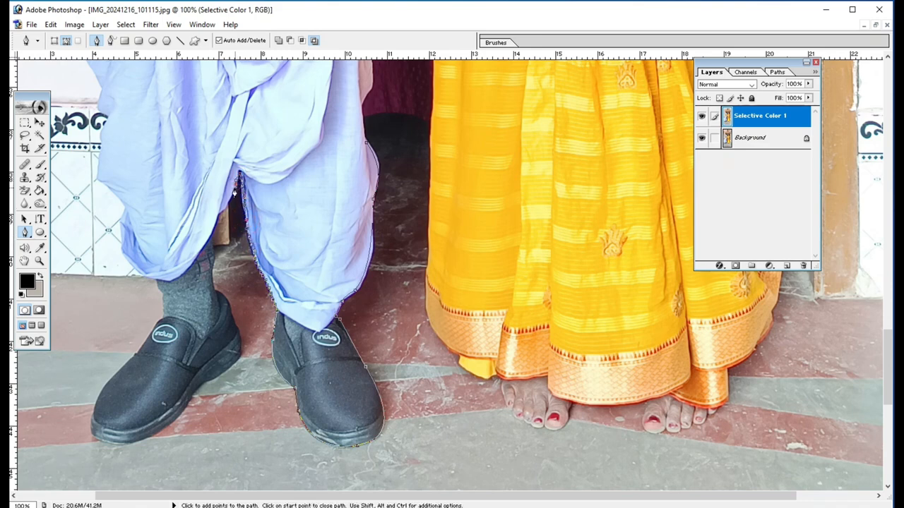
- Continue the path down the man's other ankle and sock to the back of his outer shoe, using a curved then corner point
click(210, 221)
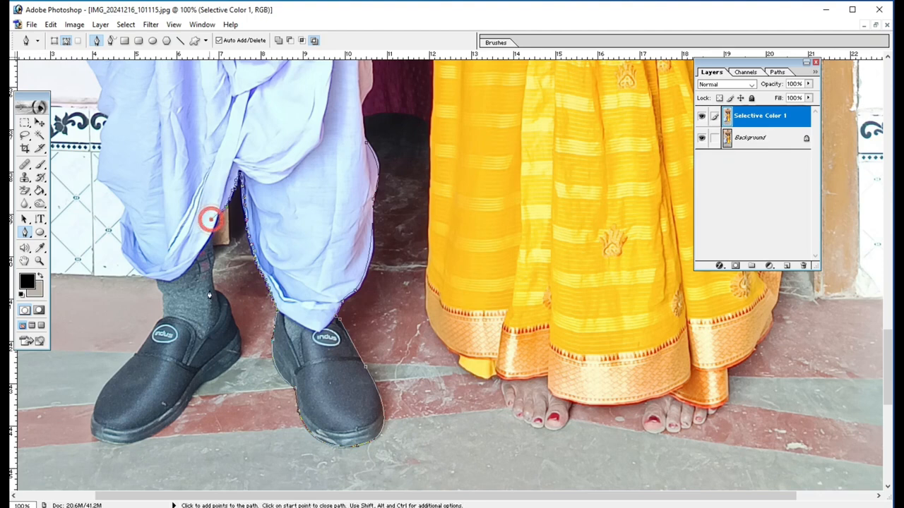
click(211, 274)
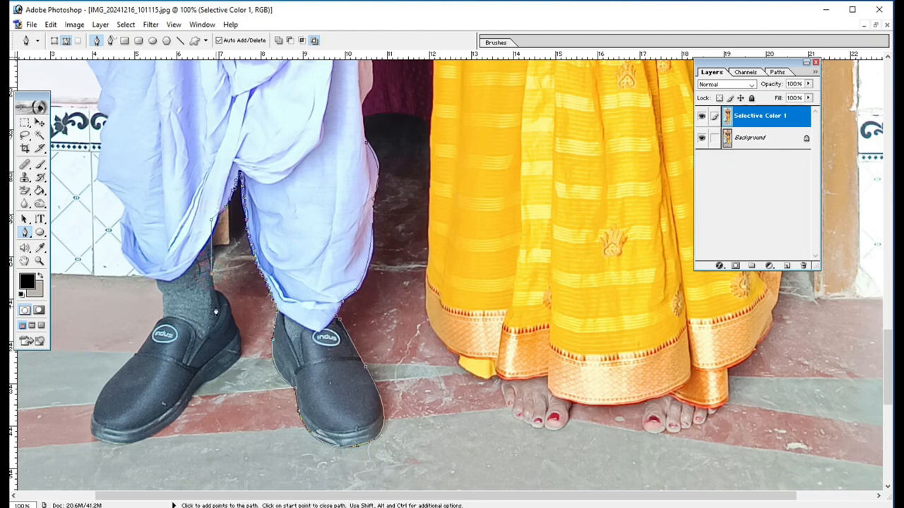
key(ctrl+alt+z)
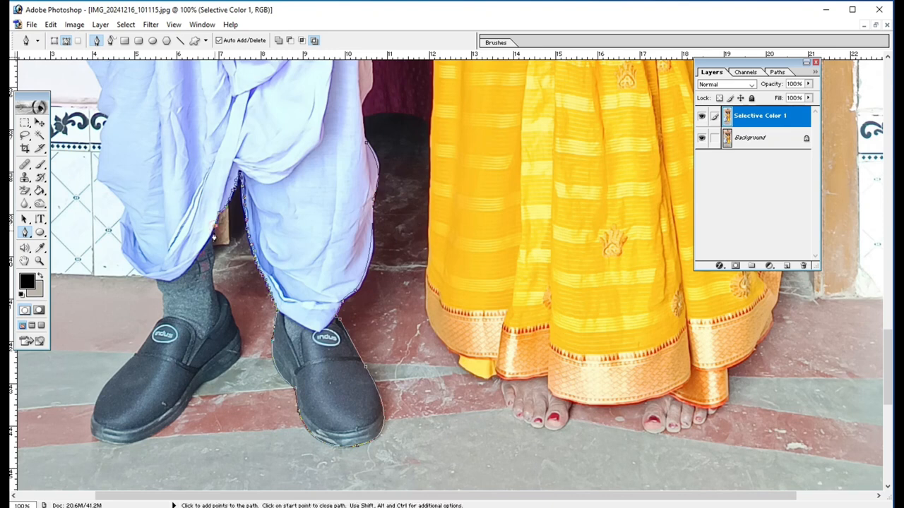
click(216, 288)
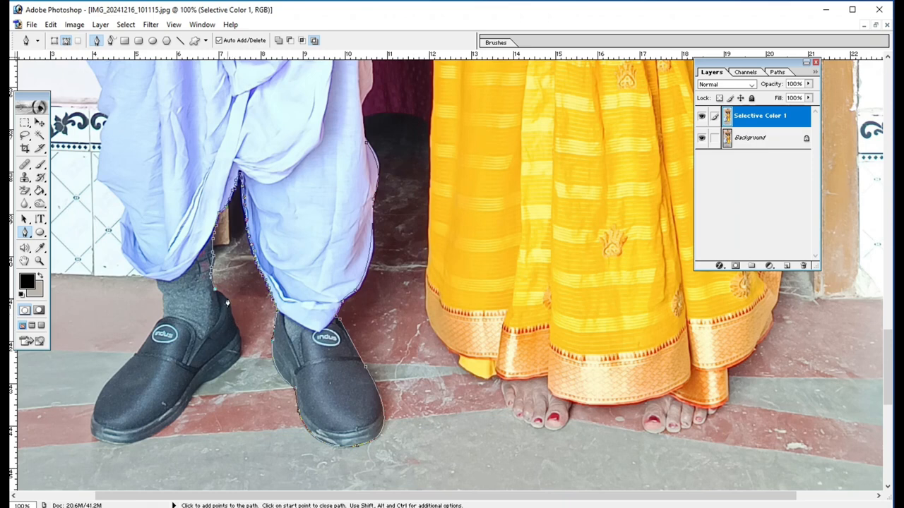
drag(230, 319, 231, 336)
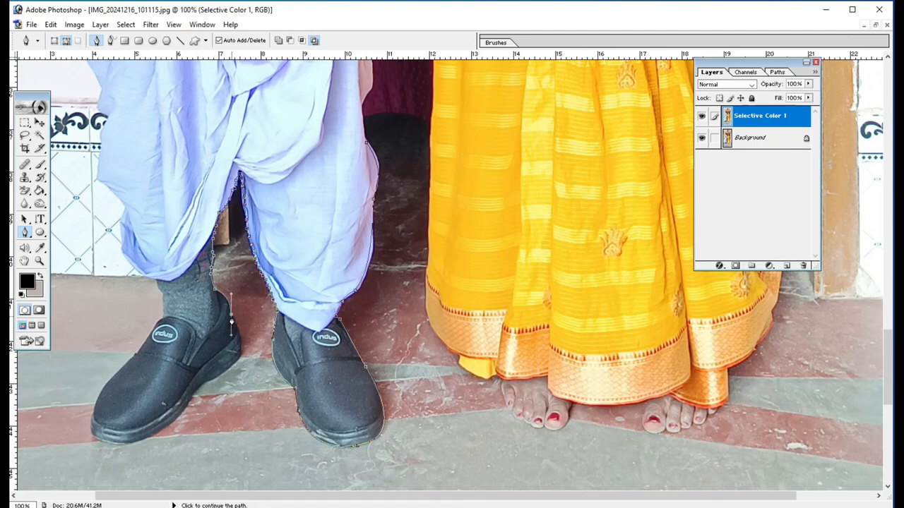
alt+click(231, 319)
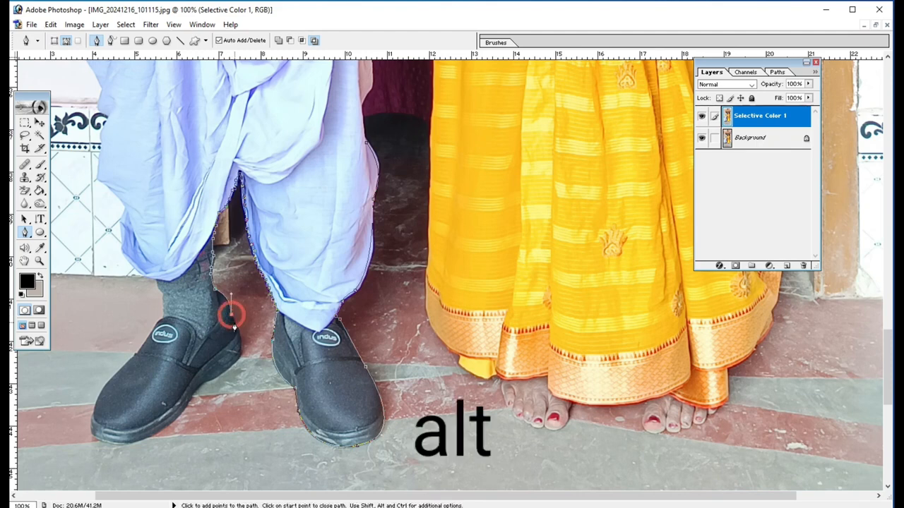
- Trace the sole of the outer shoe from heel to toe and around the toe cap with curved and corner points
drag(240, 357, 233, 378)
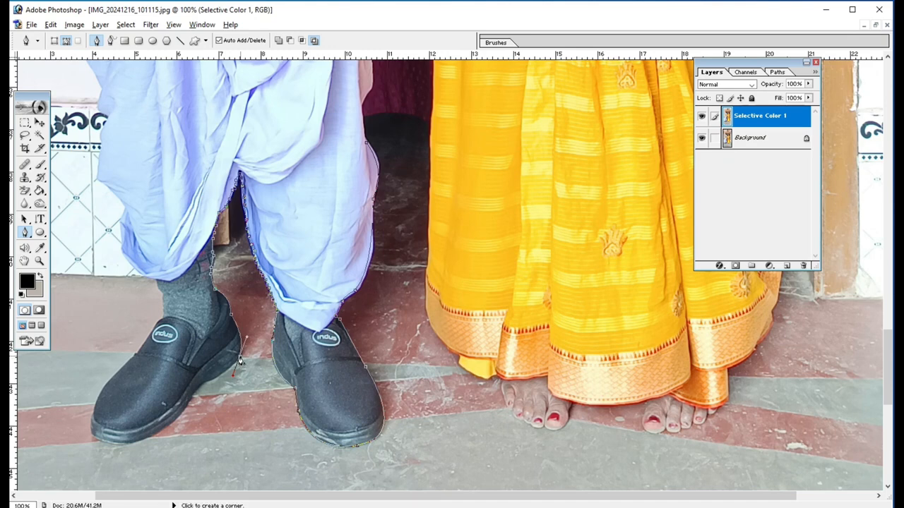
alt+click(240, 360)
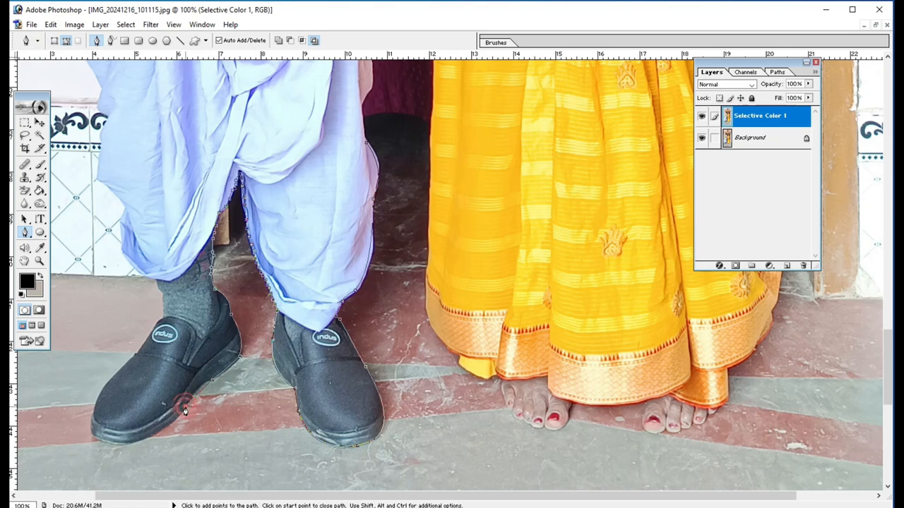
drag(184, 411, 186, 419)
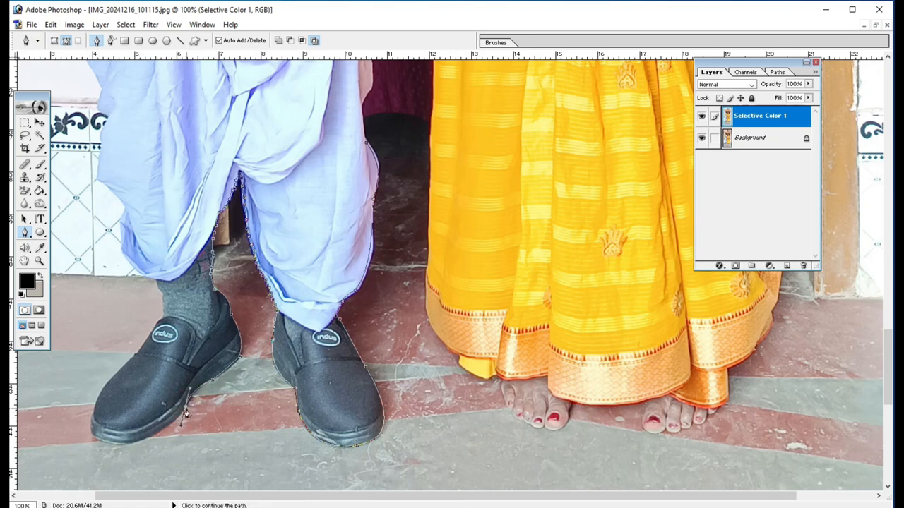
key(alt)
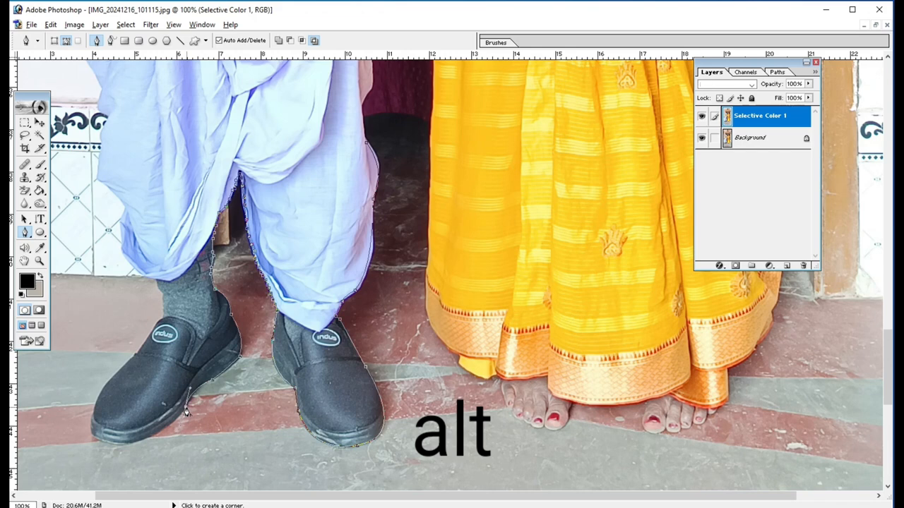
alt+click(185, 413)
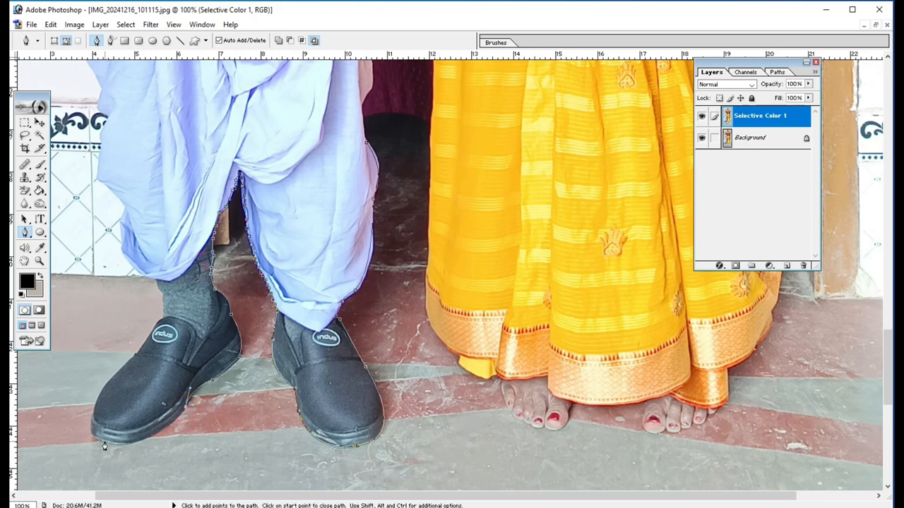
drag(105, 444, 64, 427)
alt+click(104, 444)
drag(102, 392, 120, 355)
alt+click(100, 392)
- Continue the path over the top of the outer shoe and up the sock to the dhoti hem
click(134, 355)
key(ctrl+z)
click(135, 355)
click(135, 355)
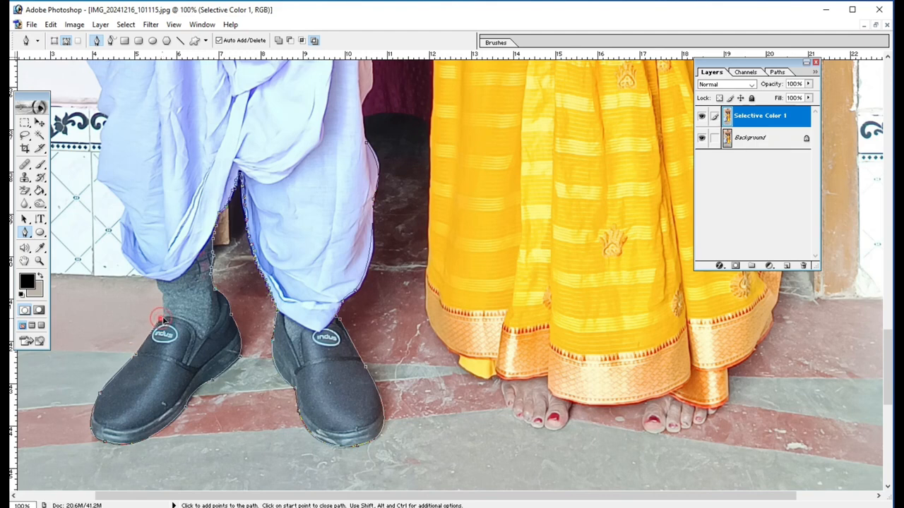
click(162, 319)
click(162, 319)
click(148, 276)
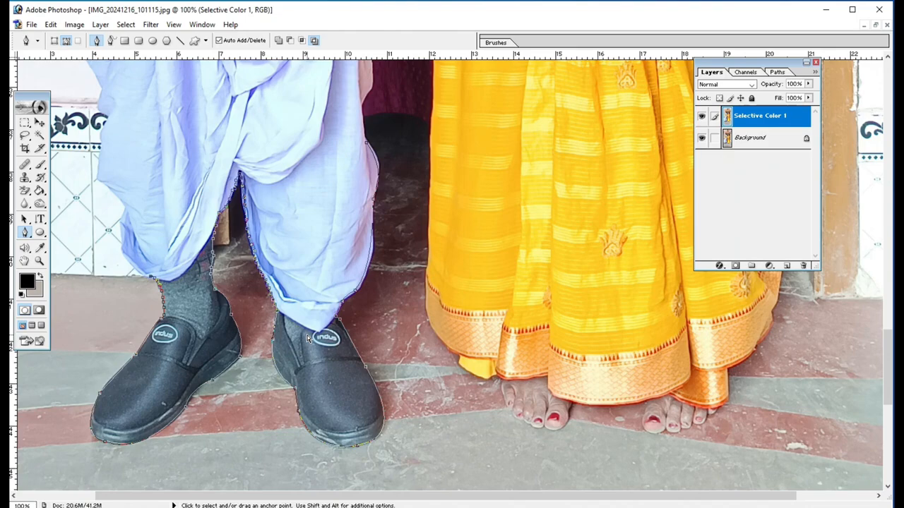
- Trace the outer edge of the dhoti at 200% magnification from its hem up to the bottom of the kurta
key(ctrl+minus)
key(ctrl+BackSpace)
key(ctrl+z)
key(ctrl+plus)
key(ctrl+plus)
drag(141, 247, 332, 329)
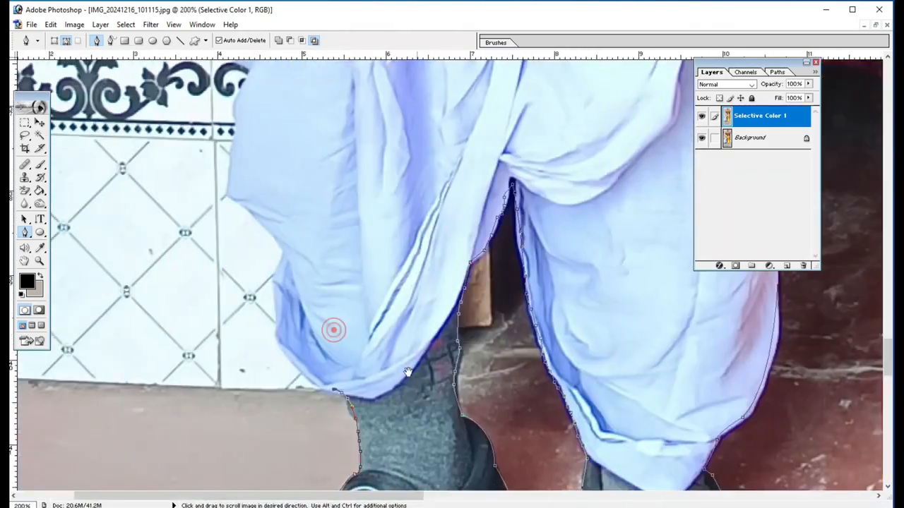
click(299, 365)
scroll(279, 318, up, 3)
click(230, 145)
drag(233, 138, 269, 460)
click(256, 403)
click(218, 346)
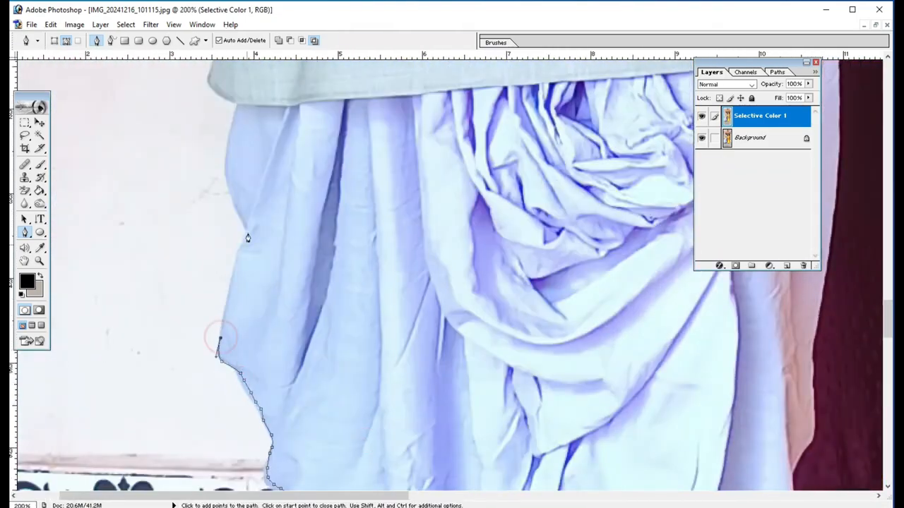
drag(230, 162, 231, 322)
click(237, 264)
- Continue the path around the kurta's outer hem corner and along the outside of the man's hand up to the cuff
drag(209, 236, 211, 223)
drag(210, 212, 211, 372)
click(223, 352)
alt+click(134, 310)
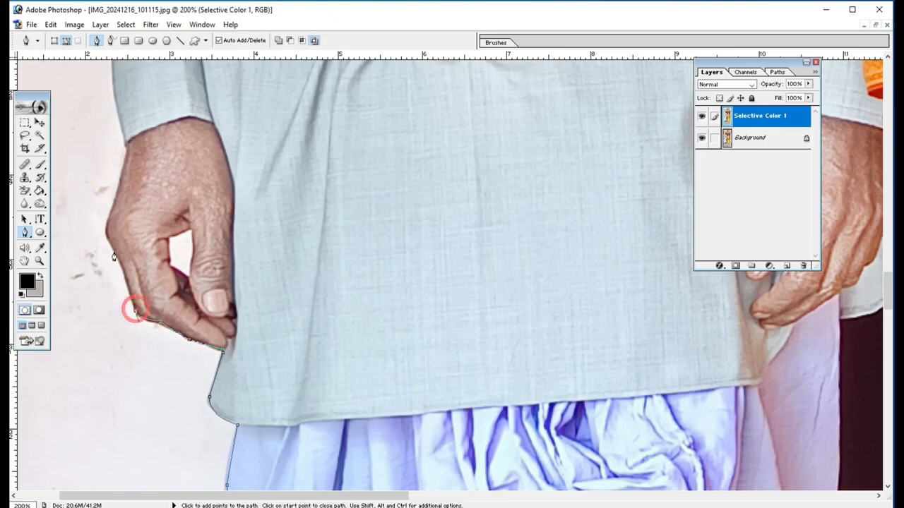
click(110, 242)
scroll(111, 247, up, 2)
drag(127, 219, 144, 153)
alt+click(127, 218)
- Trace the outer edge of the man's sleeve from the cuff up to the shoulder
scroll(134, 255, up, 2)
alt+click(112, 181)
drag(112, 183, 153, 360)
scroll(113, 212, up, 3)
click(92, 197)
click(143, 204)
click(156, 160)
- Continue the path along the man's shoulder and shirt collar to the base of his neck
scroll(162, 183, up, 6)
drag(254, 110, 287, 89)
drag(382, 111, 290, 271)
click(207, 282)
click(318, 238)
scroll(321, 243, up, 1)
click(360, 240)
- Trace the man's jaw and first ear, and follow his hairline over the head to the other ear
scroll(356, 233, up, 2)
click(337, 287)
scroll(333, 267, up, 1)
click(308, 204)
drag(282, 216, 336, 178)
scroll(339, 221, up, 3)
drag(470, 170, 566, 214)
alt+click(471, 170)
click(526, 214)
drag(557, 334, 560, 441)
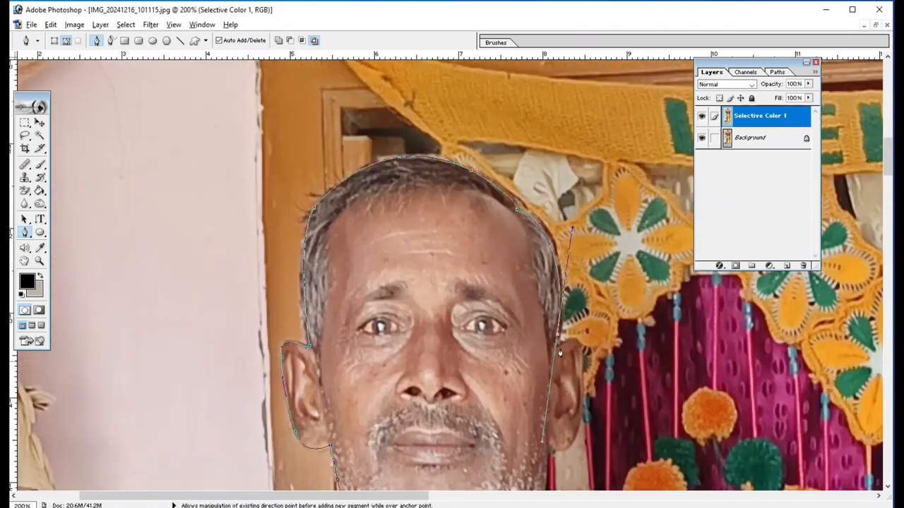
- Trace the man's second ear and jaw down to where the neck meets the shawl
scroll(565, 332, down, 3)
drag(582, 269, 586, 290)
click(547, 344)
drag(569, 338, 513, 374)
scroll(539, 381, down, 2)
alt+click(528, 359)
- Continue the path along the top of the striped shawl and over the man's shoulder to his sleeve
click(562, 381)
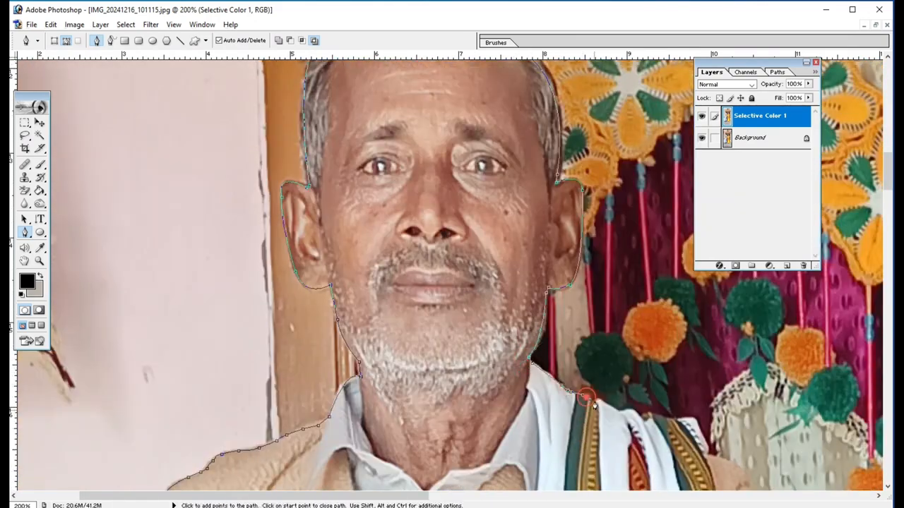
click(611, 403)
scroll(657, 410, down, 3)
click(709, 328)
click(739, 358)
click(776, 421)
- Trace the man's sleeve nearer the woman down to the point where it meets her saree
key(ctrl+minus)
scroll(456, 331, down, 4)
drag(509, 290, 516, 344)
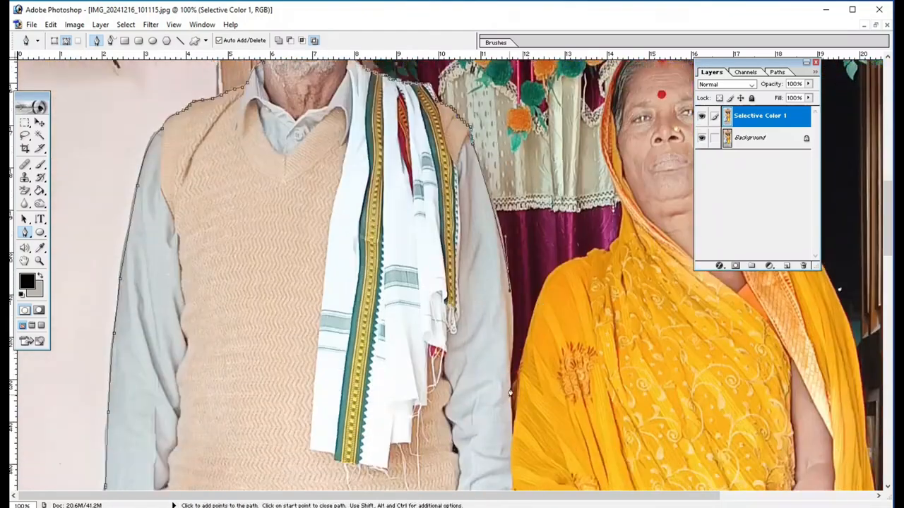
click(511, 388)
click(513, 385)
- Continue the path up the woman's arm and over her shoulder to the edge of her head covering
drag(538, 302, 547, 284)
click(578, 258)
click(612, 250)
click(618, 240)
scroll(619, 205, up, 3)
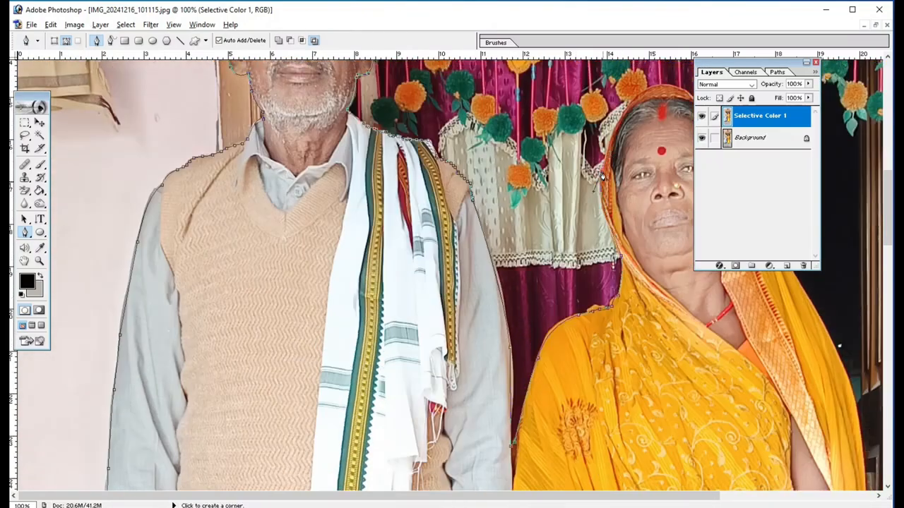
- Trace around the woman's head covering and down the outer edge of her saree to the hem
key(ctrl+minus)
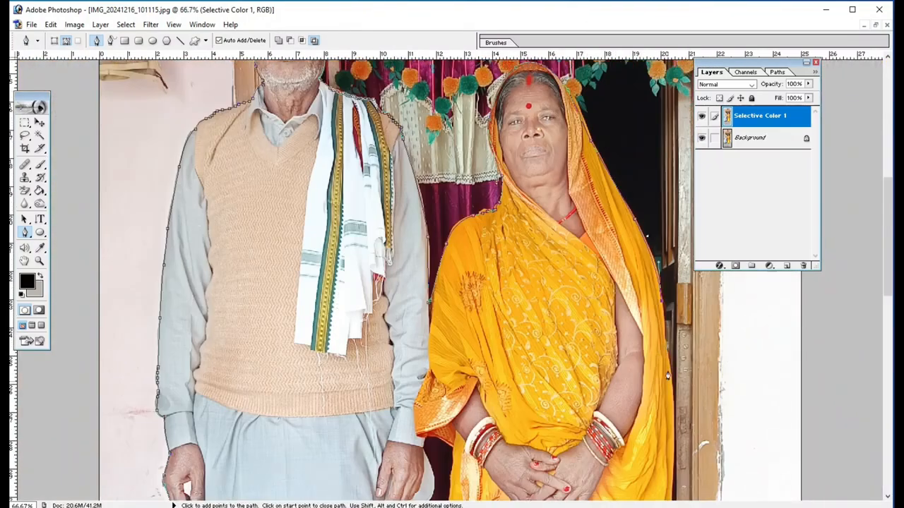
click(667, 376)
scroll(671, 381, down, 2)
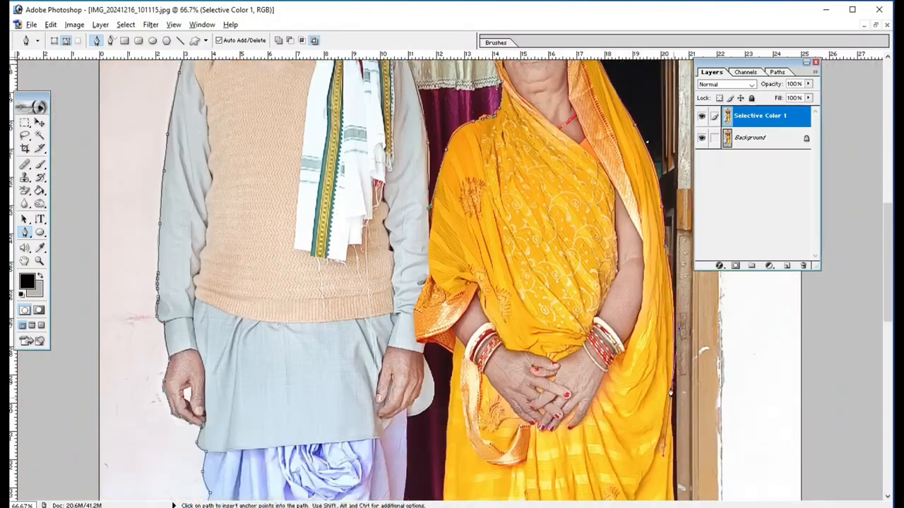
scroll(674, 395, up, 1)
scroll(678, 395, down, 5)
click(694, 417)
scroll(696, 434, down, 3)
click(683, 406)
drag(653, 429, 636, 425)
alt+click(653, 429)
click(652, 453)
- Trace the toes of both the woman's feet and the saree hem between them
key(ctrl+plus)
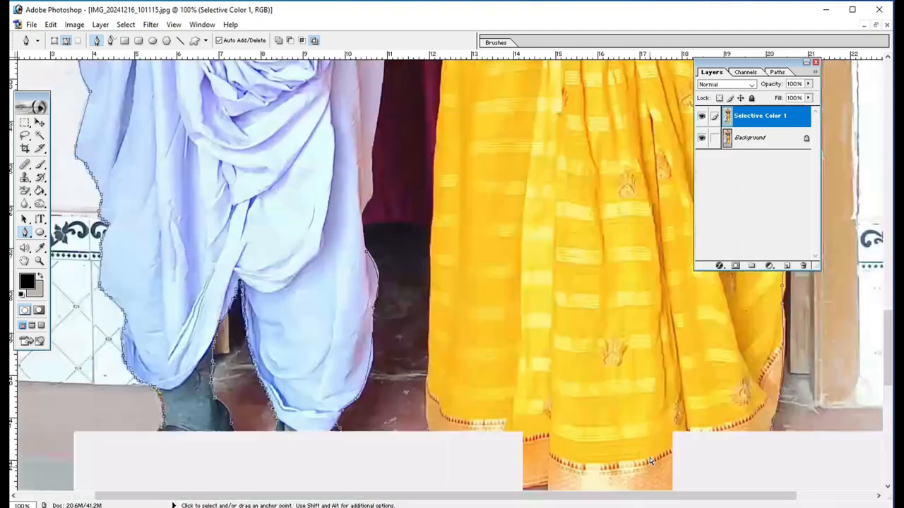
scroll(650, 456, down, 3)
click(622, 350)
click(610, 363)
click(598, 367)
drag(541, 343, 531, 302)
click(477, 344)
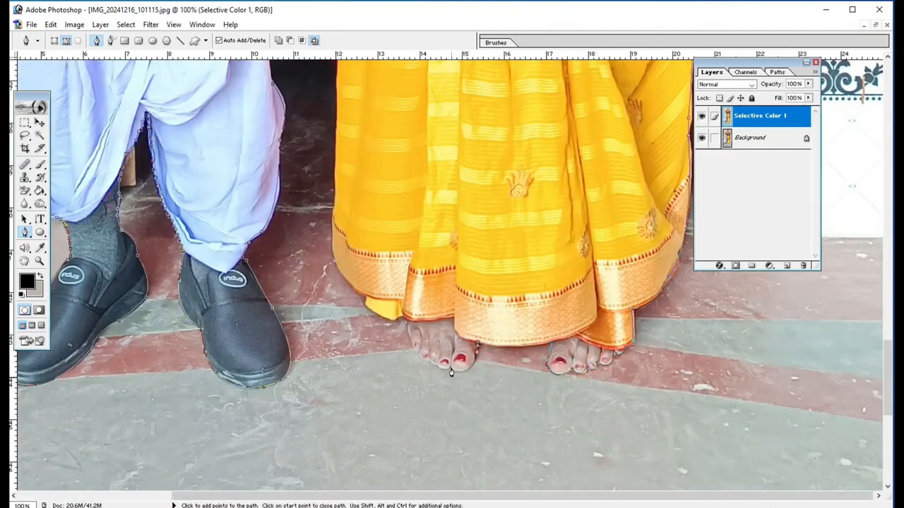
alt+click(418, 350)
click(408, 322)
- Continue the path around the remaining saree hem and up its inner edge towards the hanging drape near the man's hand
scroll(361, 304, up, 5)
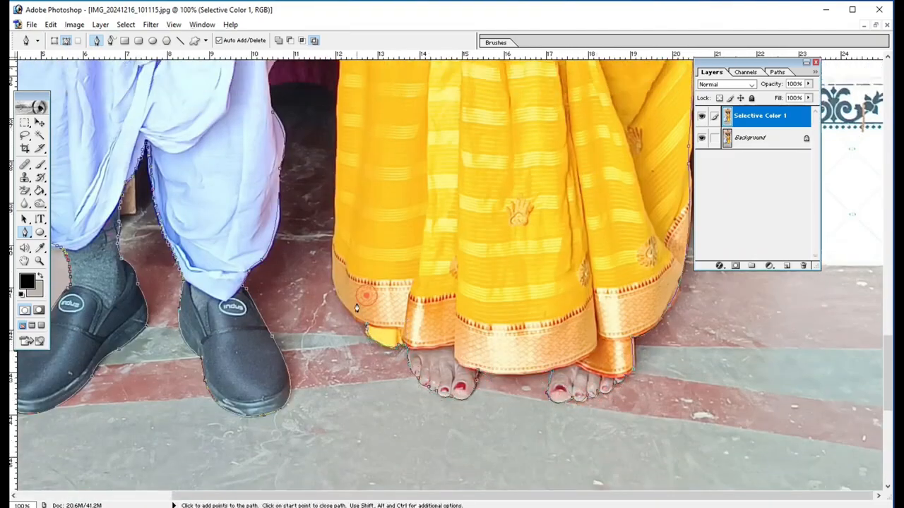
click(336, 370)
click(342, 189)
click(348, 111)
scroll(353, 113, up, 5)
click(356, 210)
click(363, 128)
- Trace past the man's inner hand and kurta flap, down the dhoti edge, and close the path at its starting point
click(317, 115)
drag(319, 214, 307, 228)
click(292, 222)
scroll(282, 346, down, 2)
click(279, 343)
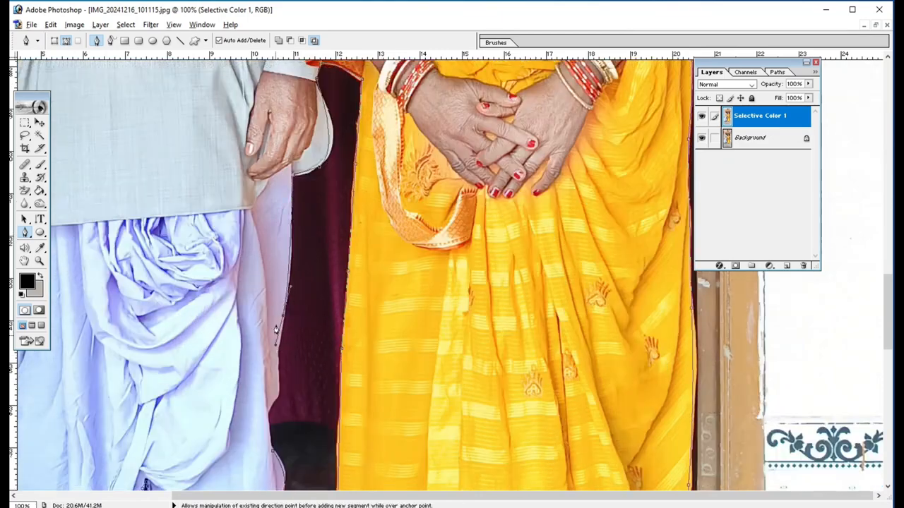
click(268, 408)
click(275, 394)
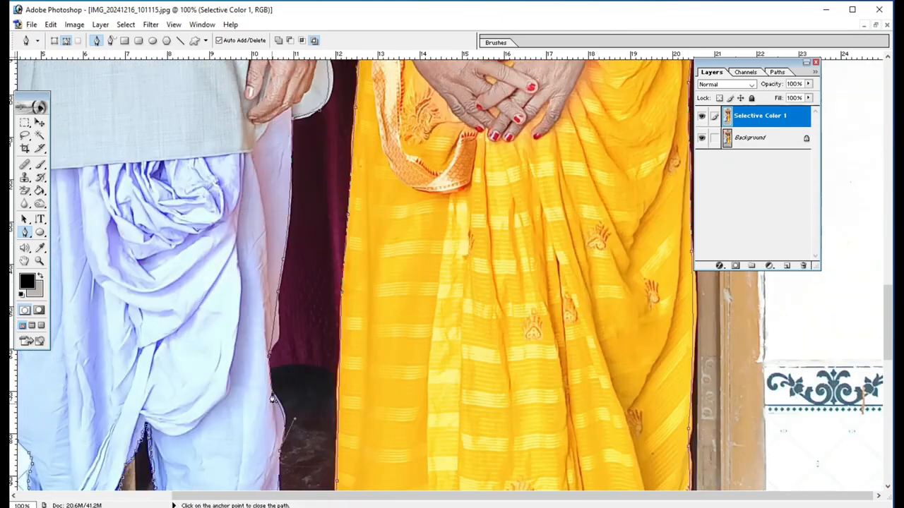
click(272, 394)
- Convert the path into a new anti-aliased selection with a feather radius of 1 pixel and copy the selected couple
key(ctrl+minus)
key(ctrl+minus)
key(ctrl+minus)
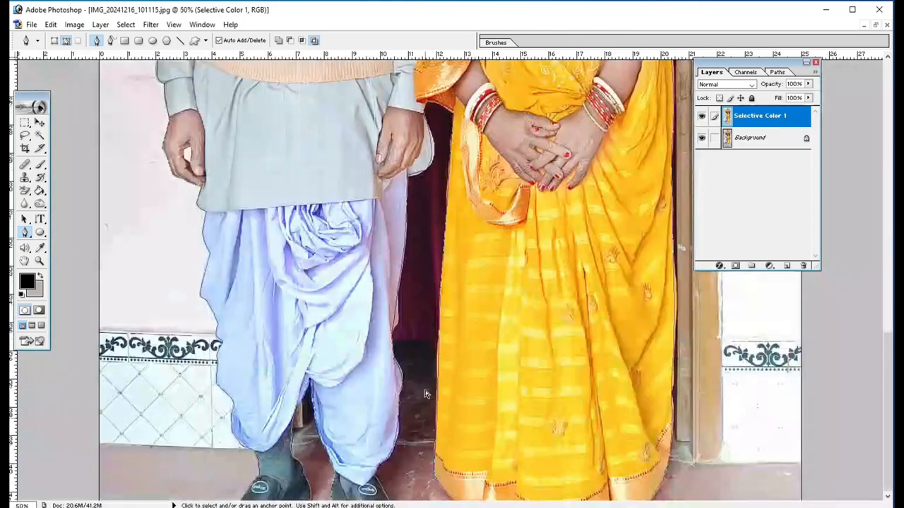
key(ctrl+minus)
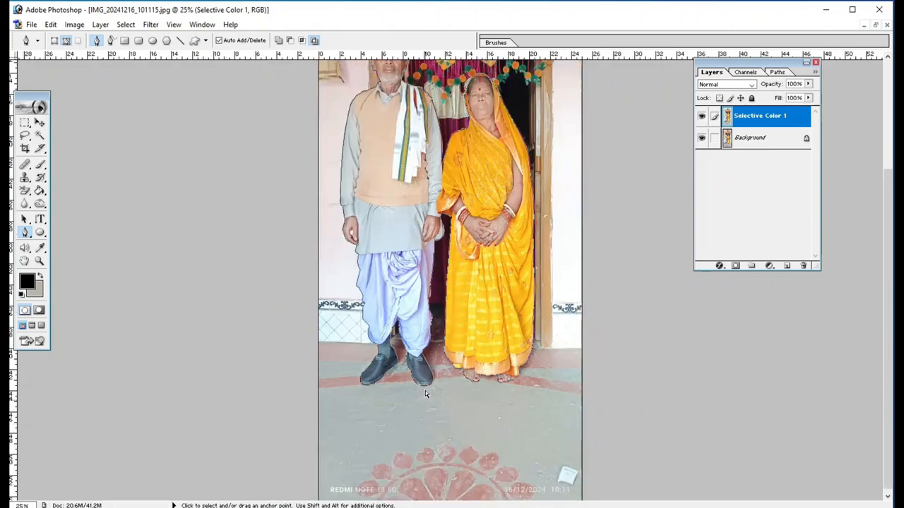
key(ctrl+plus)
key(ctrl+minus)
scroll(463, 311, up, 2)
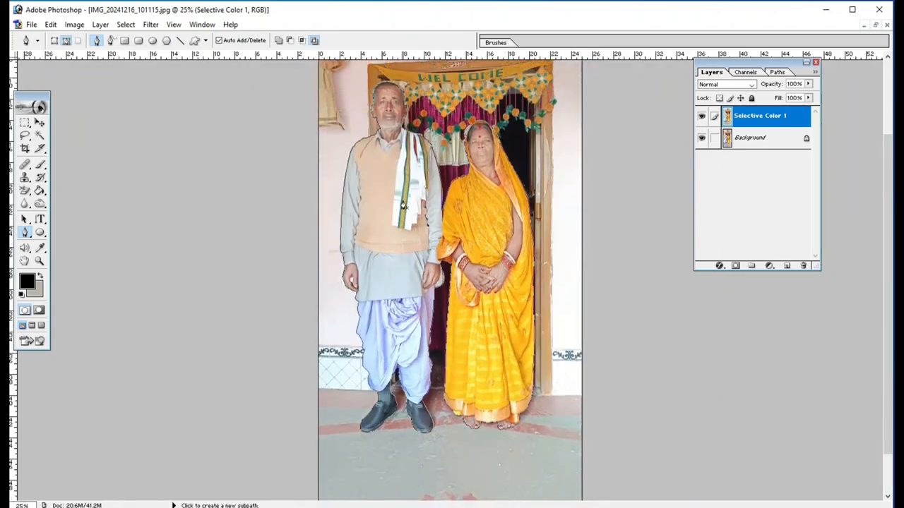
right_click(390, 183)
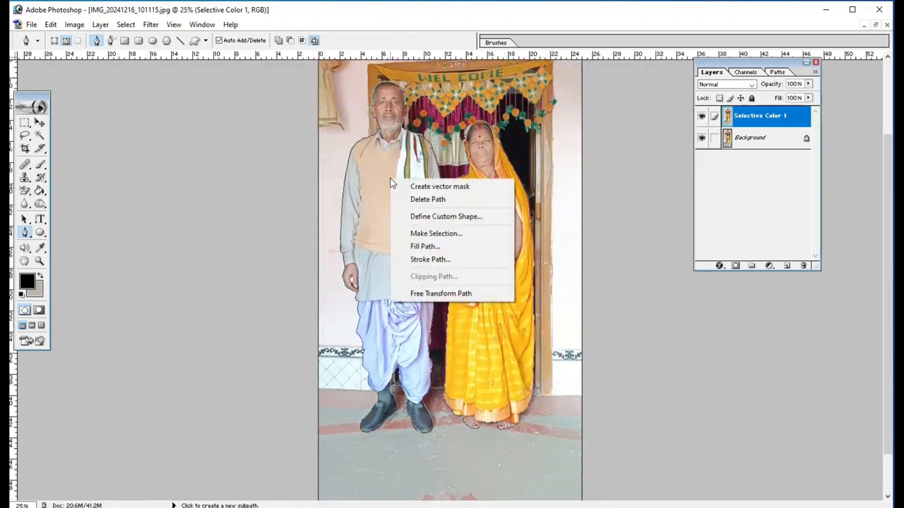
click(428, 235)
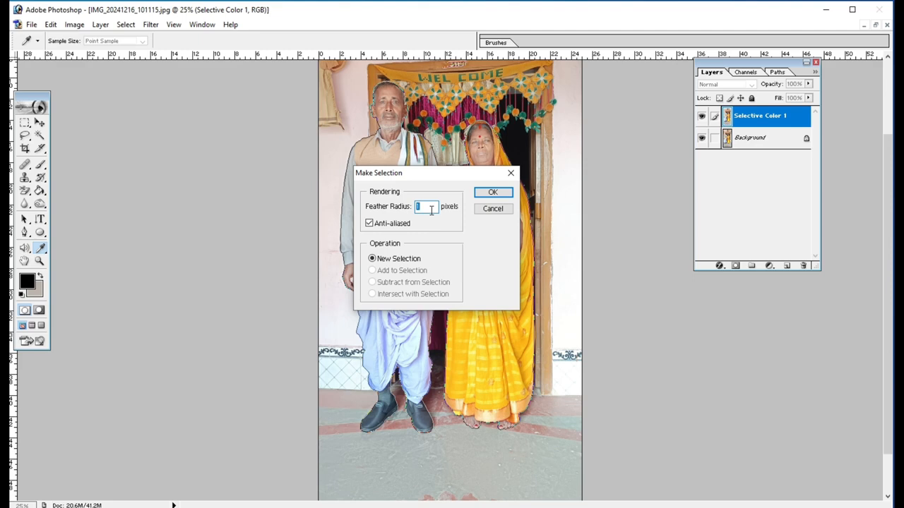
click(506, 195)
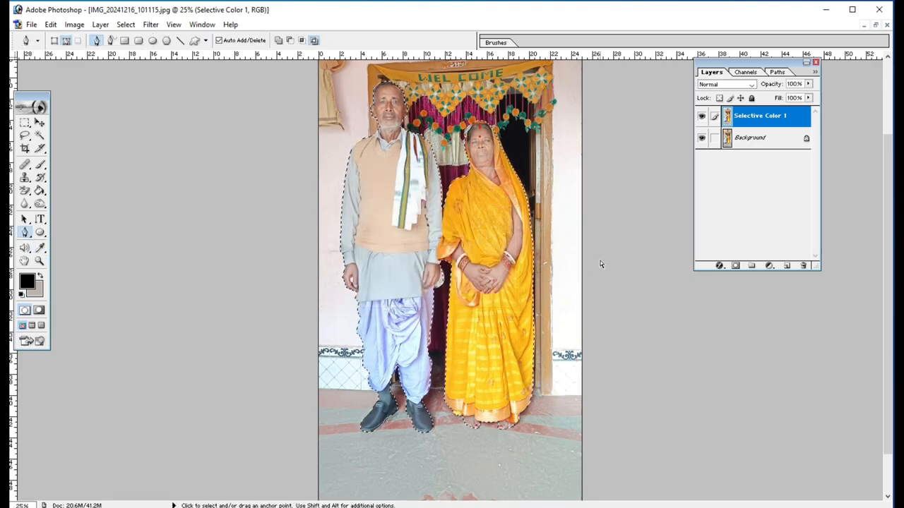
key(ctrl+c)
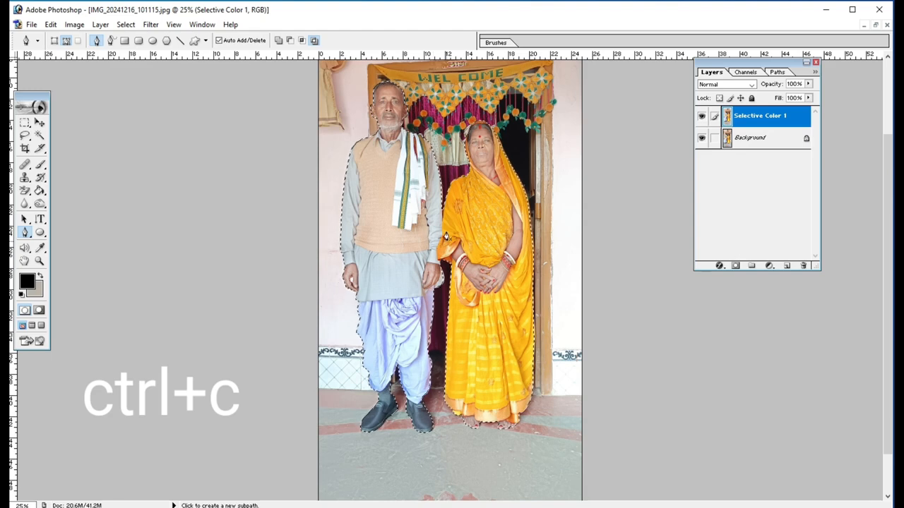
- Minimize the couple's photo and open the backdrop file 1 (12) from New Folder (2) on drive E as a floating window
click(864, 26)
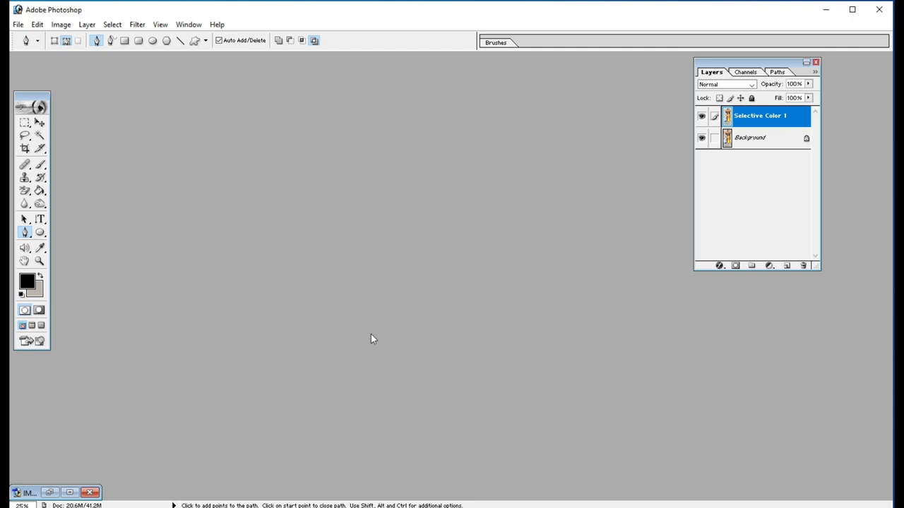
double_click(372, 278)
click(314, 225)
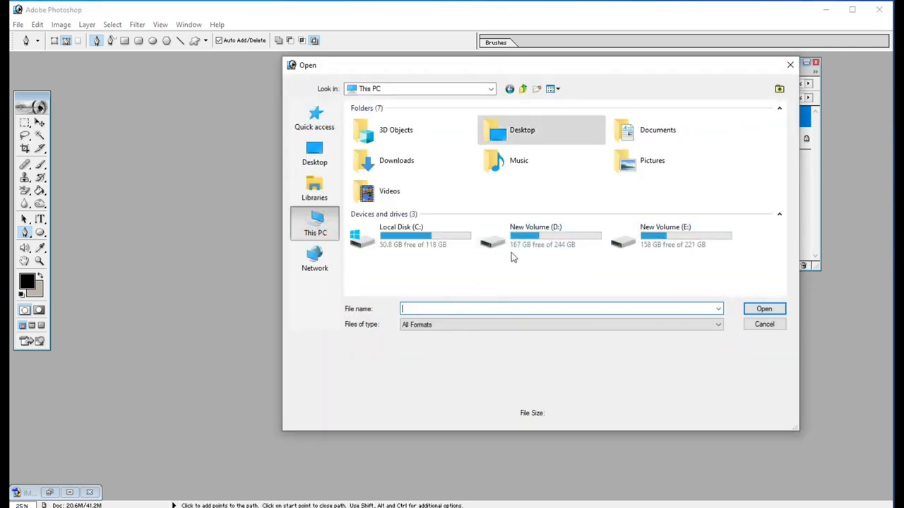
double_click(665, 239)
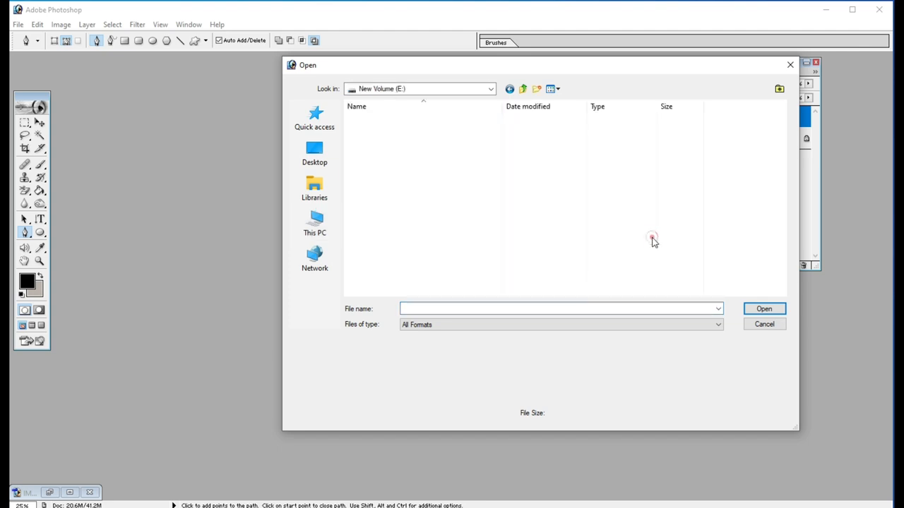
double_click(397, 200)
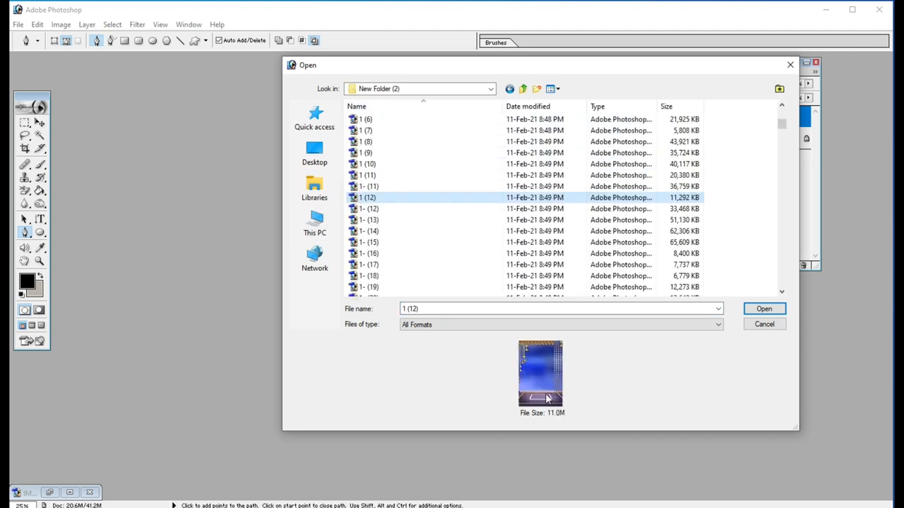
click(766, 310)
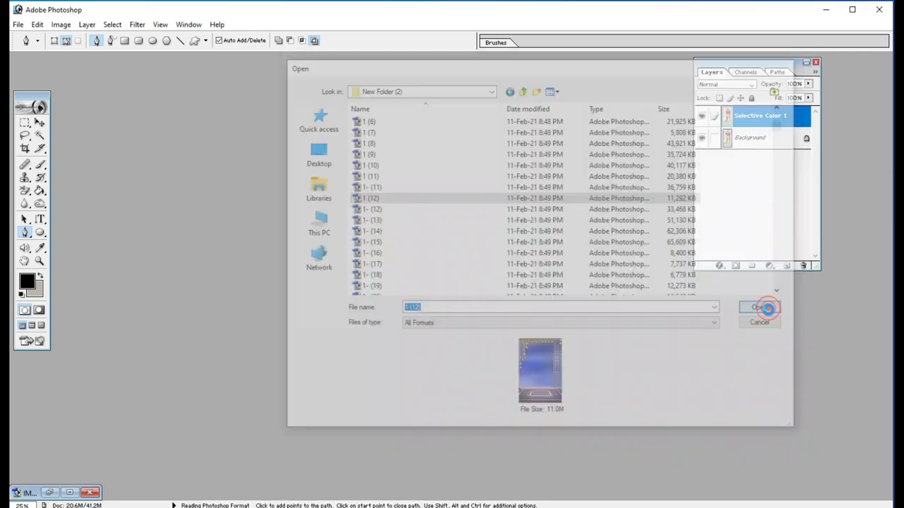
drag(174, 76, 449, 118)
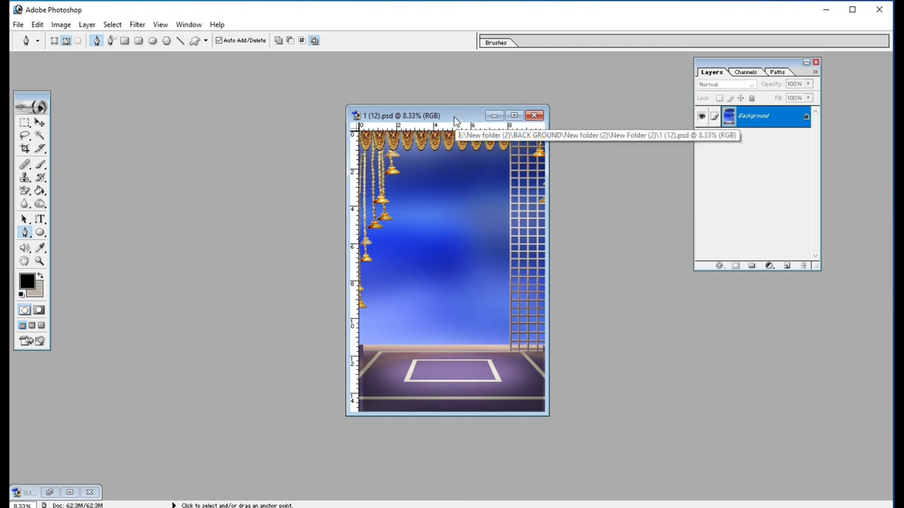
- Paste the copied couple into the blue backdrop and scale them up proportionally so they stand on the floor and fill most of the height
key(ctrl+v)
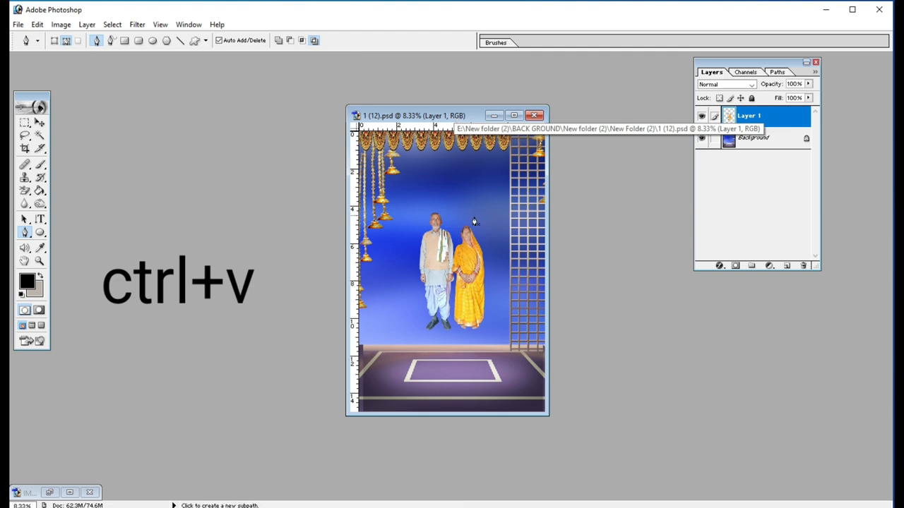
click(514, 115)
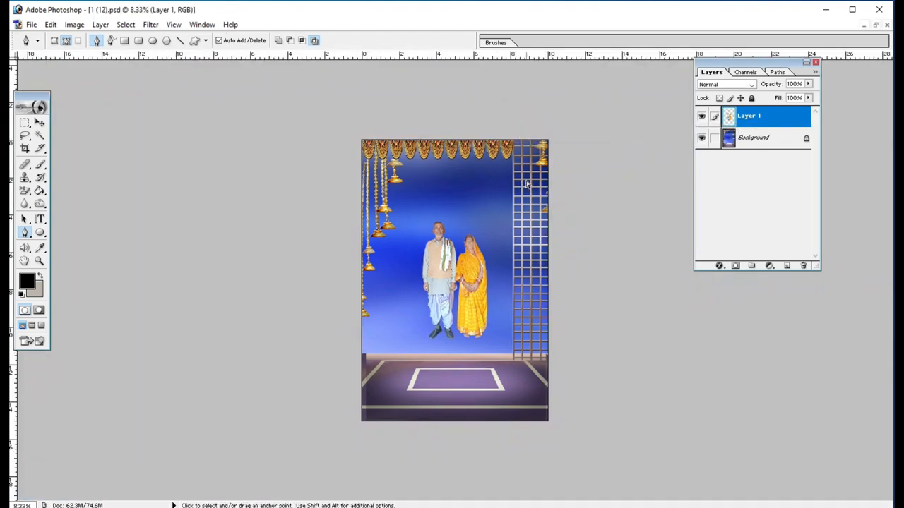
click(40, 123)
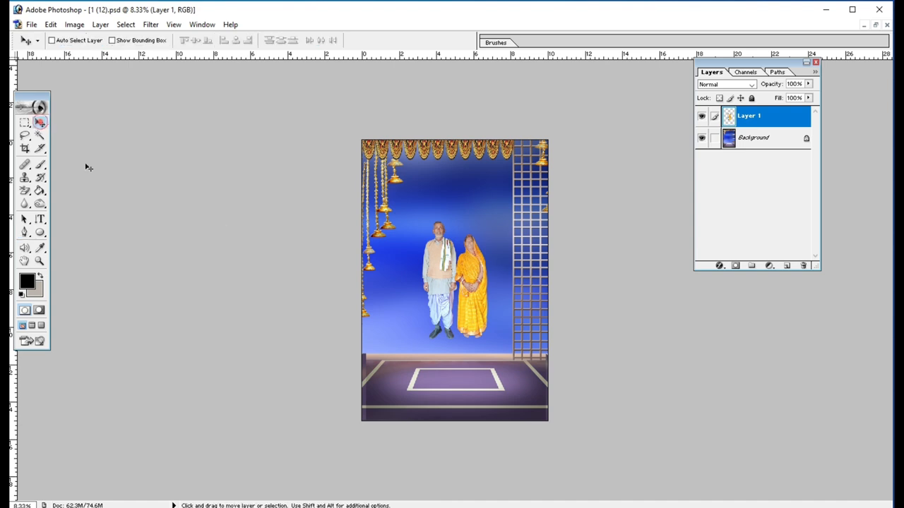
key(ctrl+t)
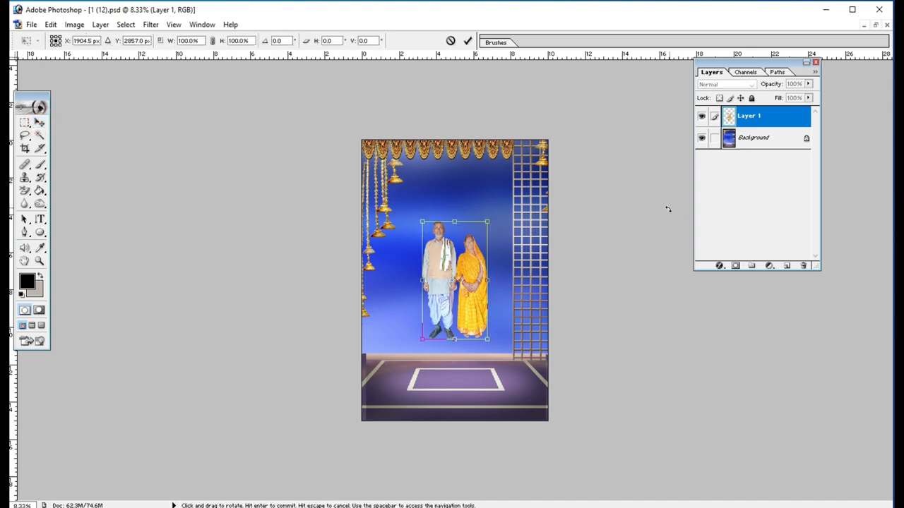
drag(493, 218, 461, 290)
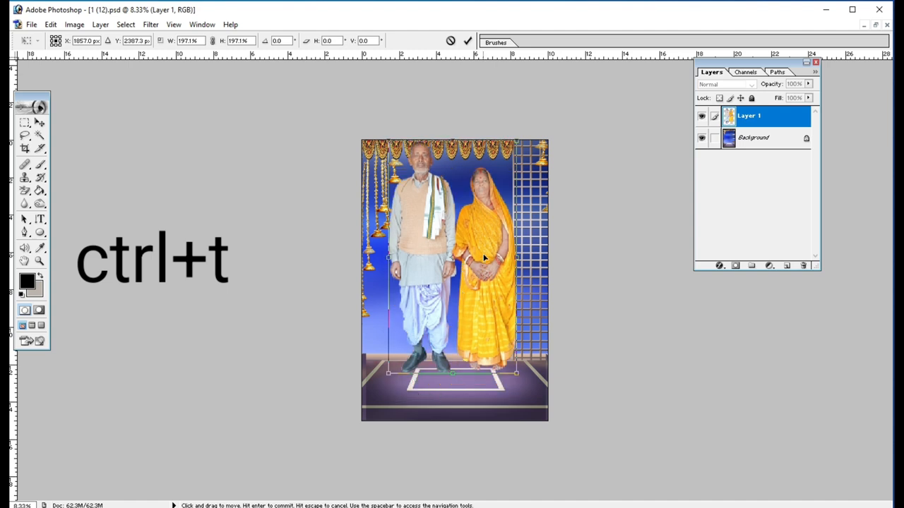
drag(478, 240, 468, 247)
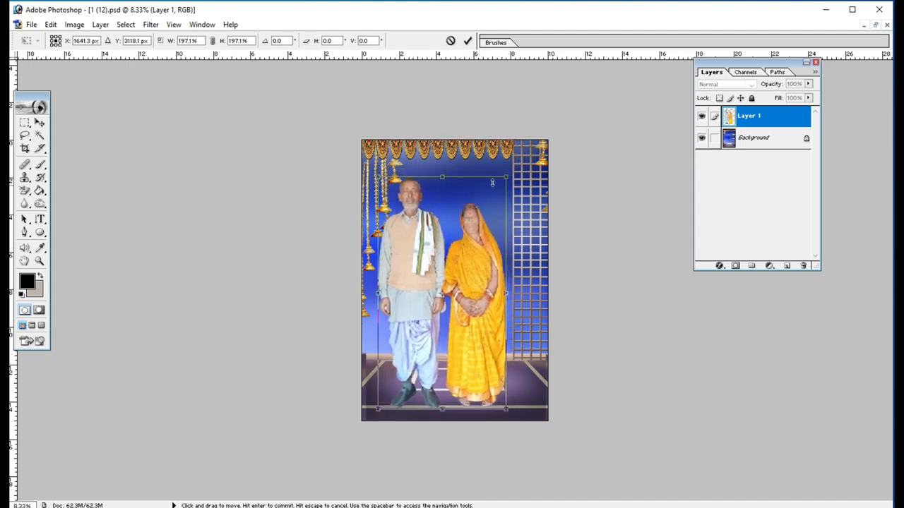
drag(506, 177, 519, 152)
drag(475, 240, 482, 248)
double_click(483, 249)
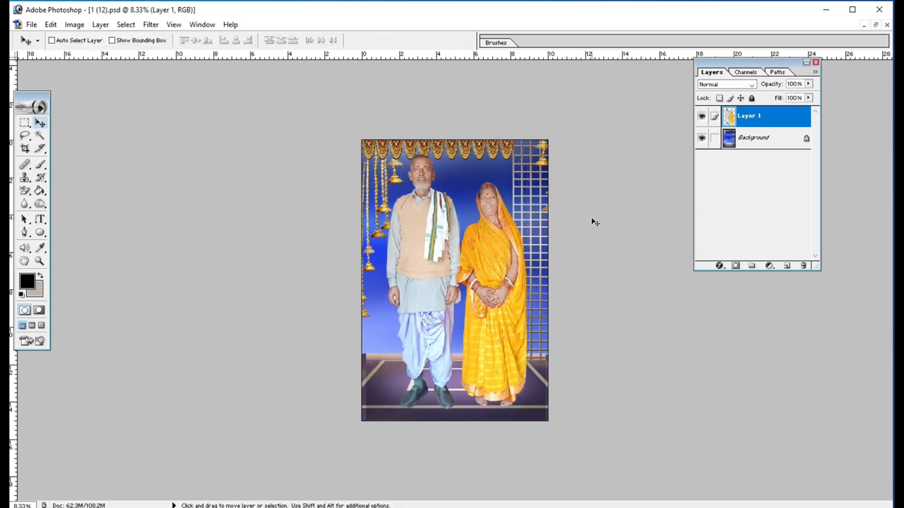
- Shift the couple slightly towards the hanging bells and scale them down proportionally to 95.8%
scroll(591, 218, up, 4)
drag(497, 226, 488, 226)
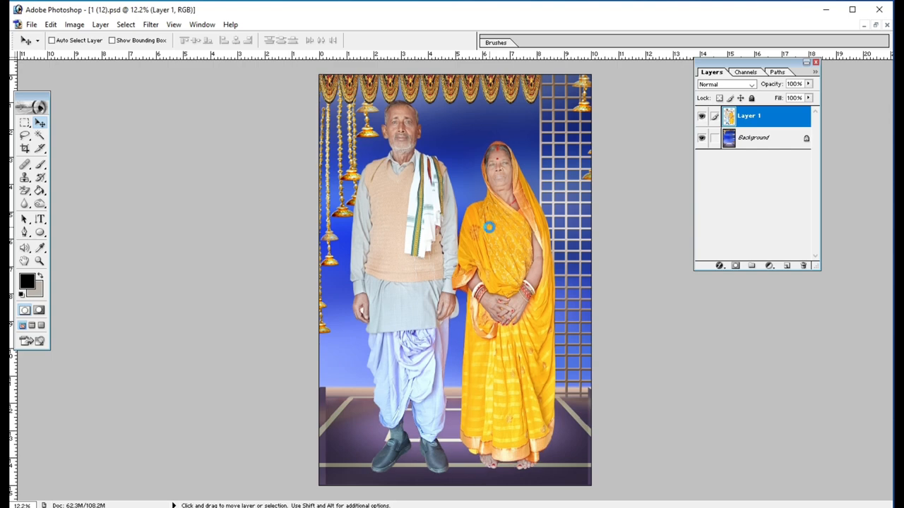
key(ctrl+t)
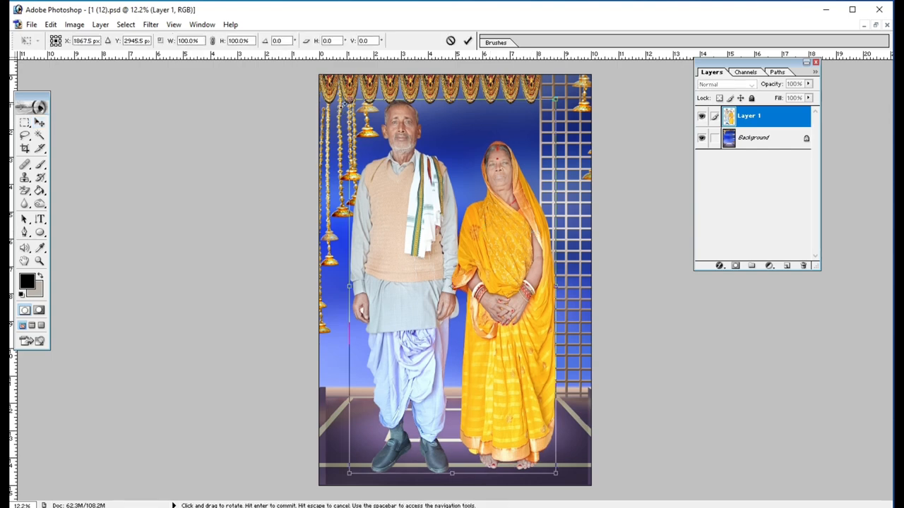
drag(349, 101, 353, 115)
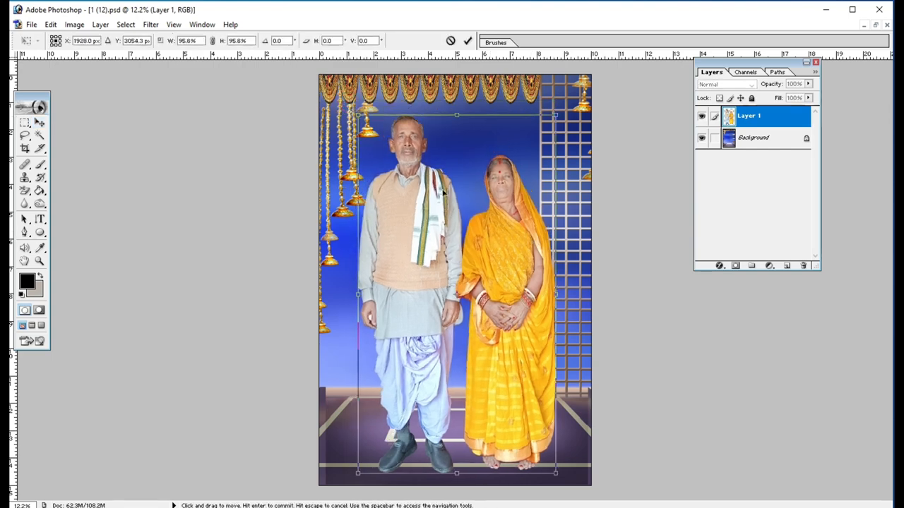
double_click(436, 194)
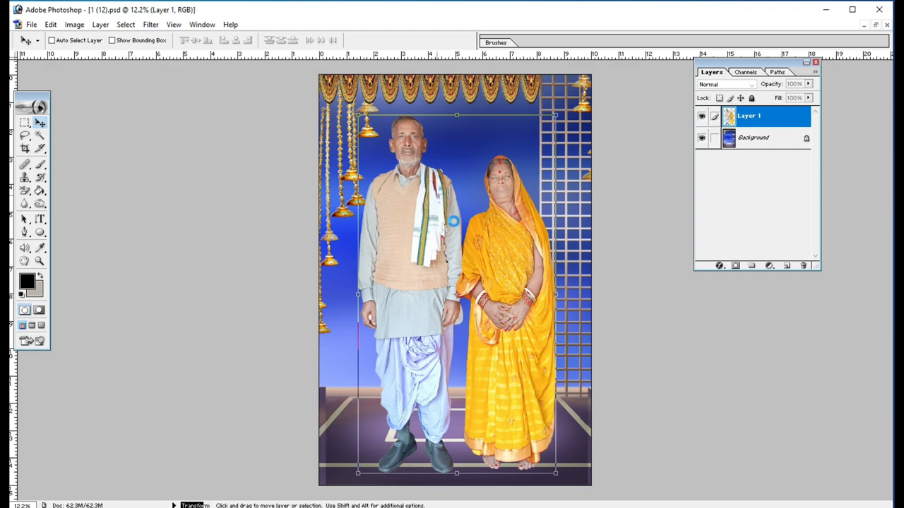
- Place the composite's window beside the garden picture 01 (6).jpg and clear the existing selection in the garden picture
key(e)
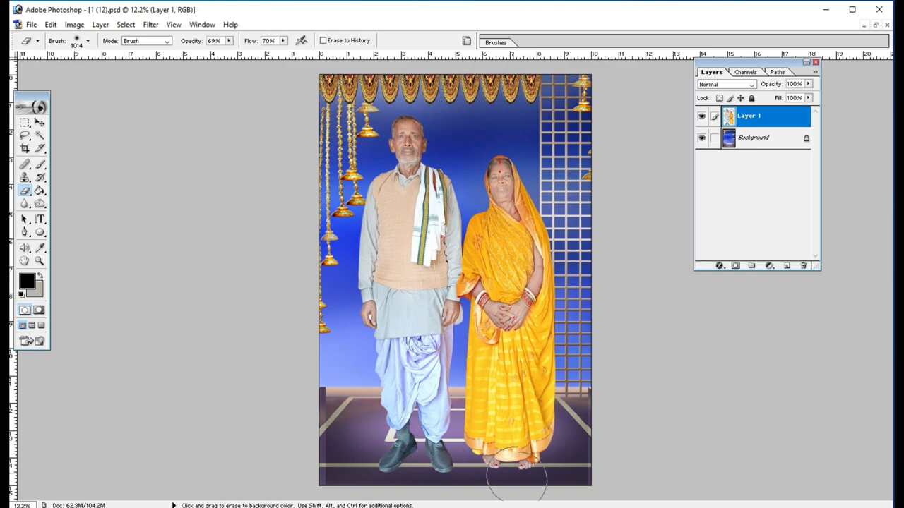
click(875, 25)
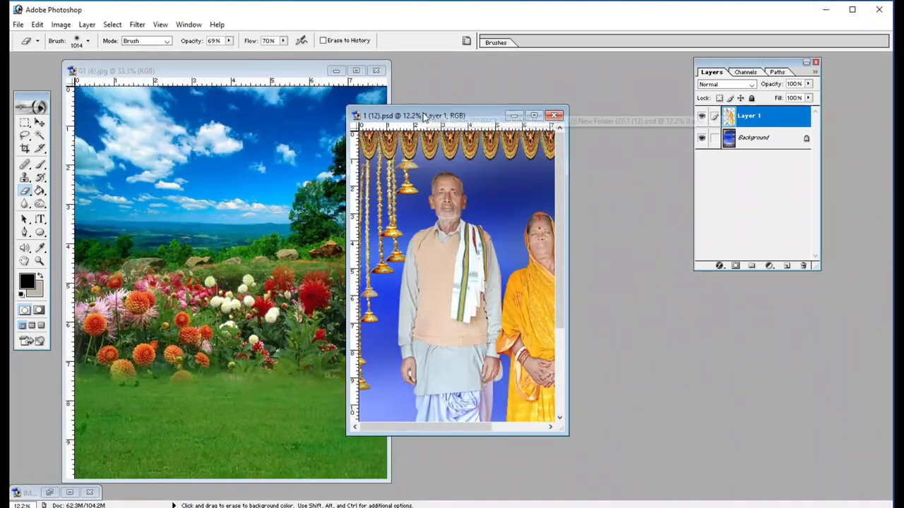
drag(423, 115, 510, 106)
click(280, 202)
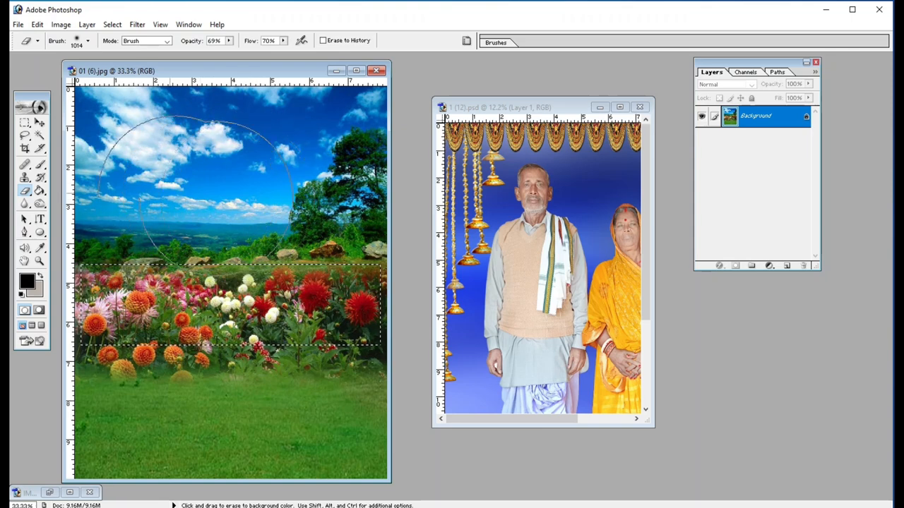
key(ctrl+d)
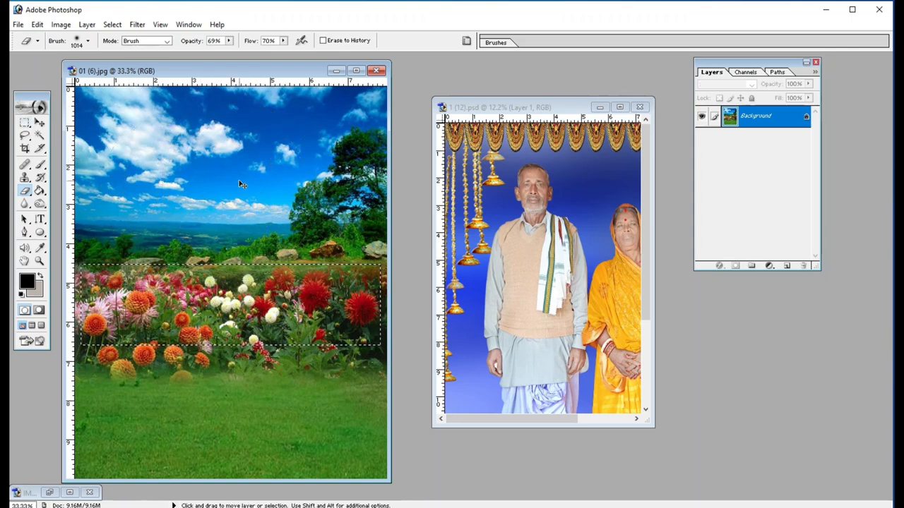
- Copy a rectangular selection of the garden's flower bed and paste it into the maximized couple composite
click(24, 121)
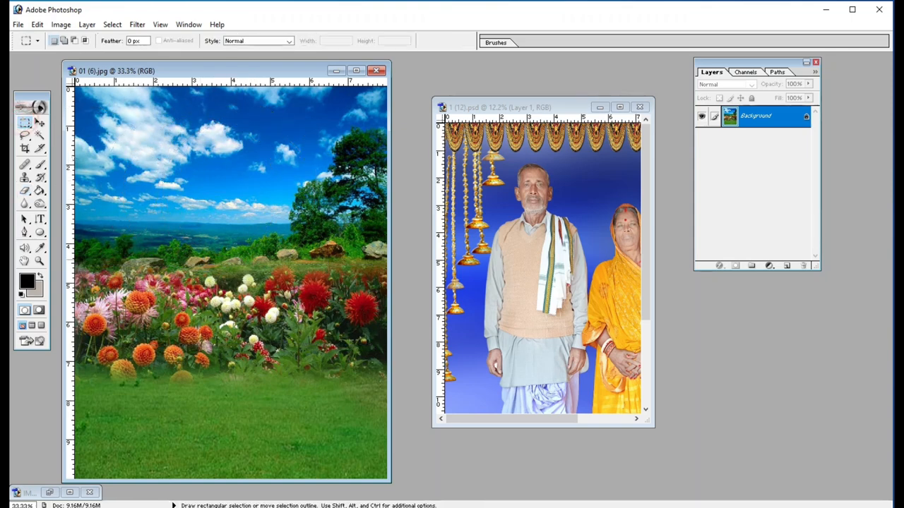
drag(81, 261, 357, 357)
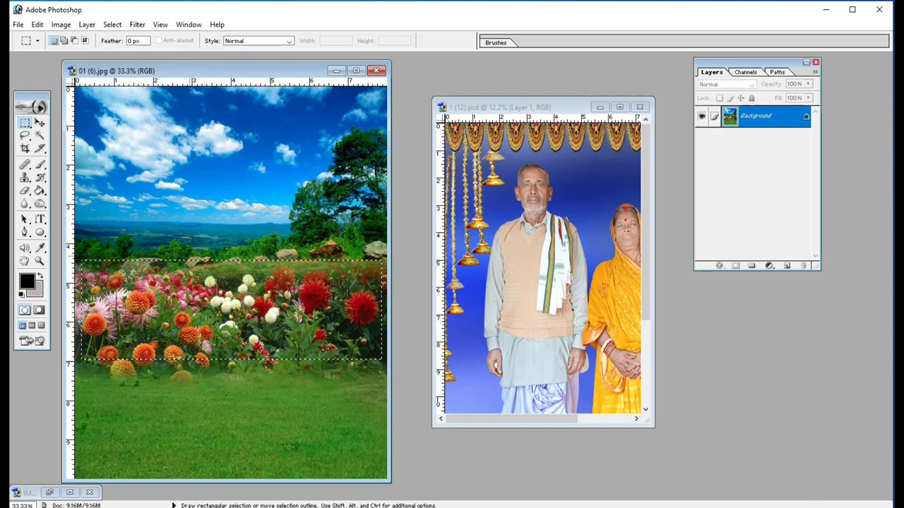
click(447, 321)
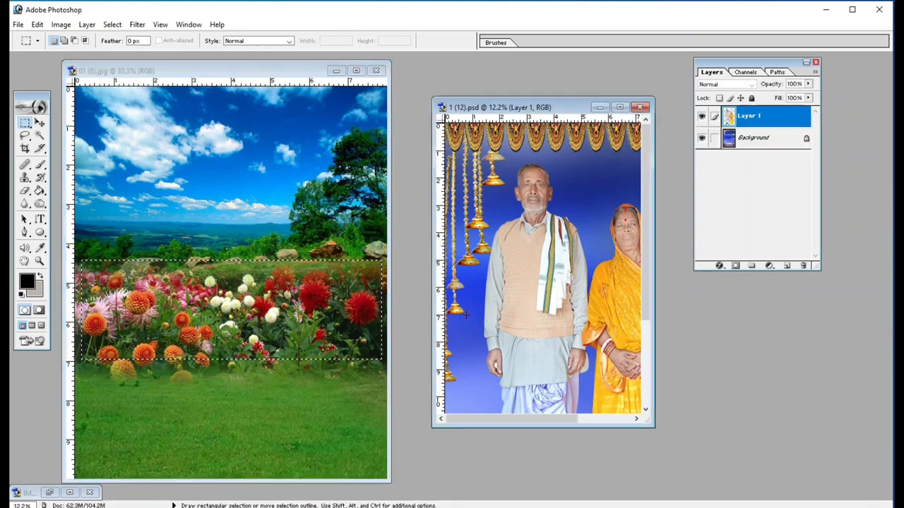
key(ctrl+v)
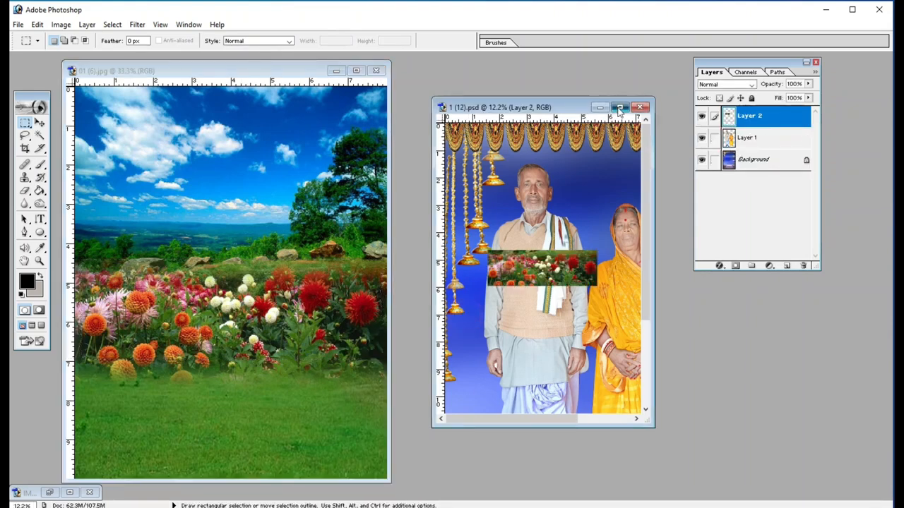
click(619, 107)
- Move the flower strip to the composite's bottom edge and scale it proportionally to 256.6% so it spans the full width
click(40, 124)
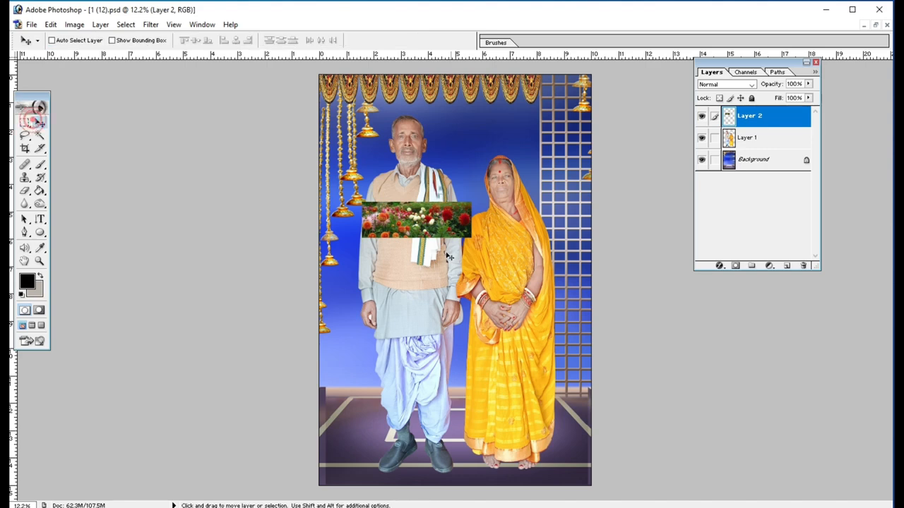
drag(415, 222, 372, 466)
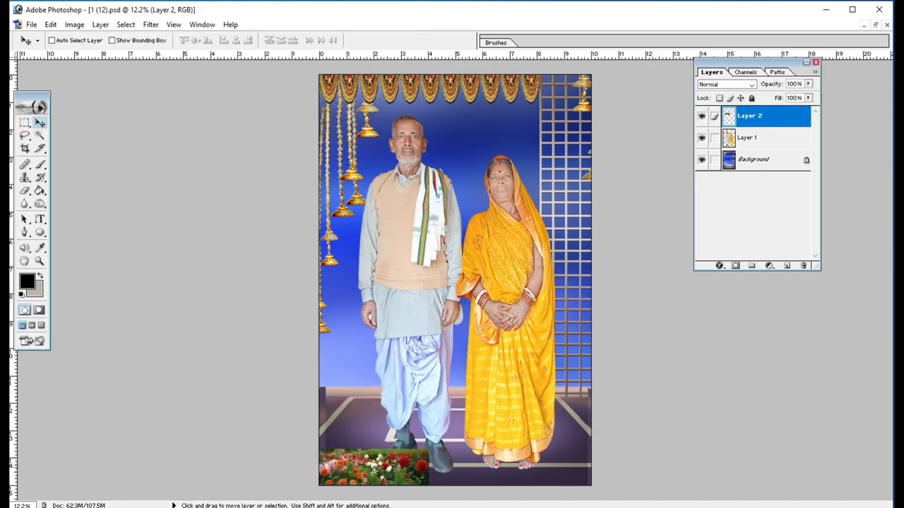
key(ctrl+t)
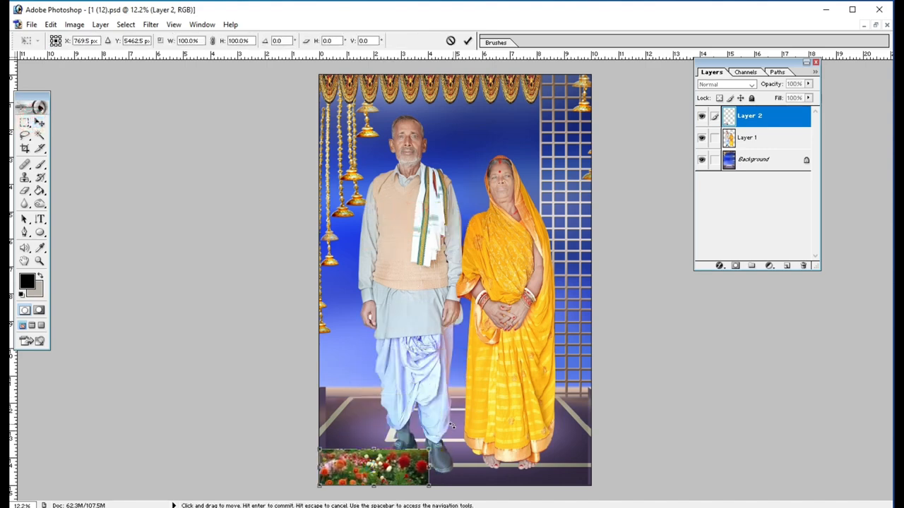
drag(429, 449, 599, 390)
drag(509, 444, 511, 455)
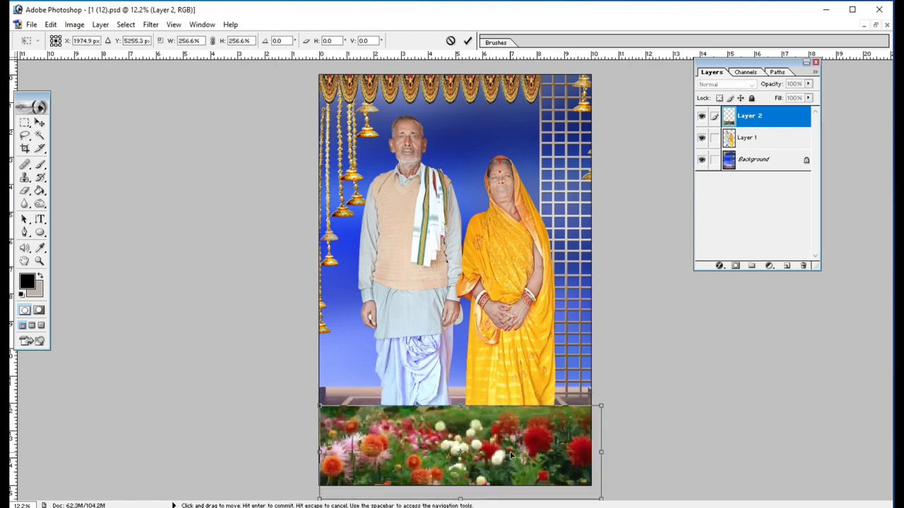
key(Return)
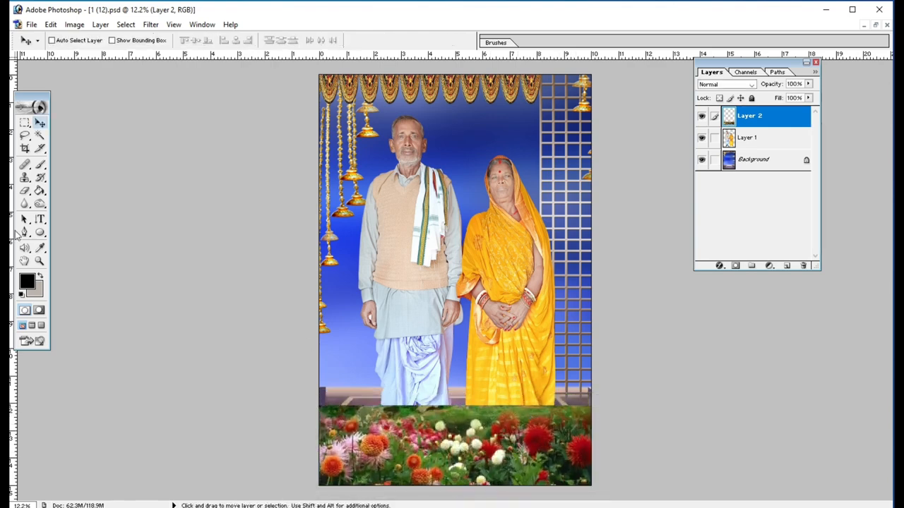
- Erase the upper part of the flower strip over the floor and the couple's feet with the Eraser at 50% opacity and 51% flow
drag(25, 190, 71, 191)
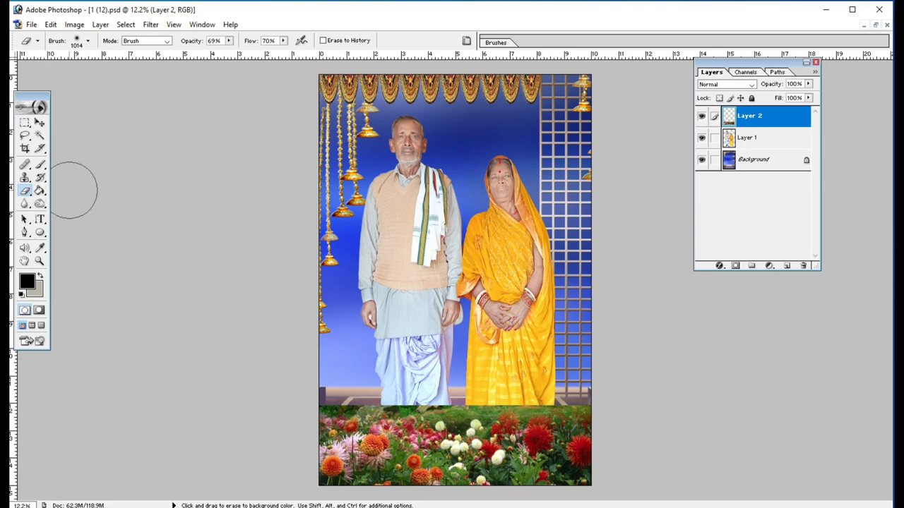
drag(229, 40, 219, 53)
drag(283, 40, 274, 55)
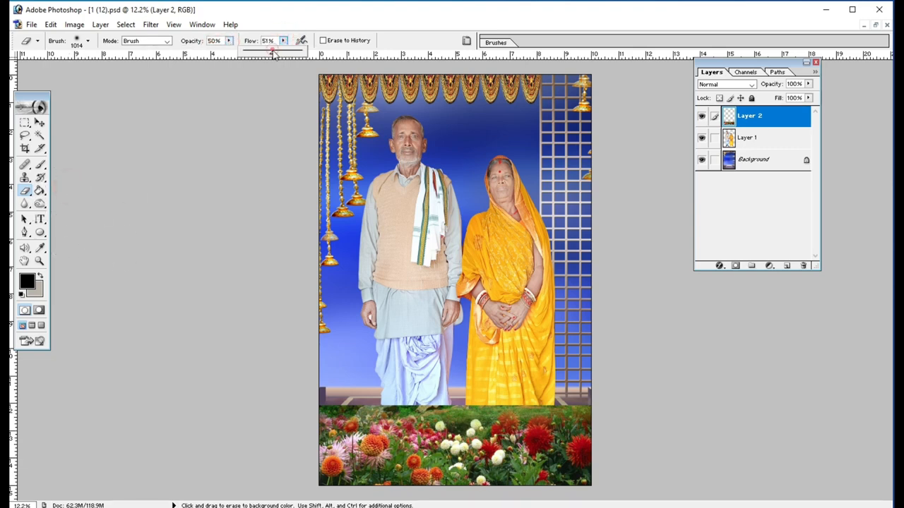
mouse_move(320, 410)
mouse_down()
mouse_move(408, 384)
mouse_move(325, 410)
mouse_move(473, 387)
mouse_up()
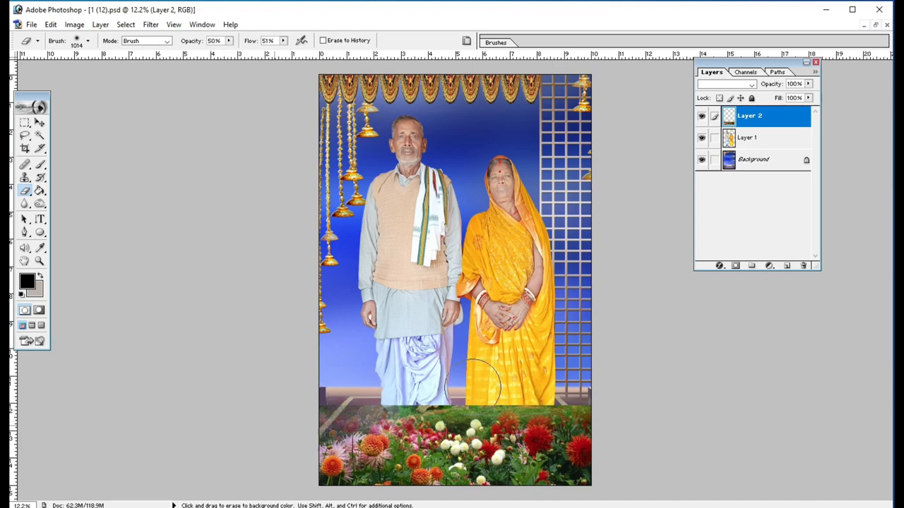
mouse_move(665, 390)
mouse_down()
mouse_move(551, 401)
mouse_move(639, 403)
mouse_move(364, 410)
mouse_move(632, 390)
mouse_move(329, 412)
mouse_move(689, 389)
mouse_move(226, 439)
mouse_move(583, 413)
mouse_move(266, 432)
mouse_move(589, 412)
mouse_move(474, 433)
mouse_move(656, 385)
mouse_move(222, 473)
mouse_move(480, 425)
mouse_up()
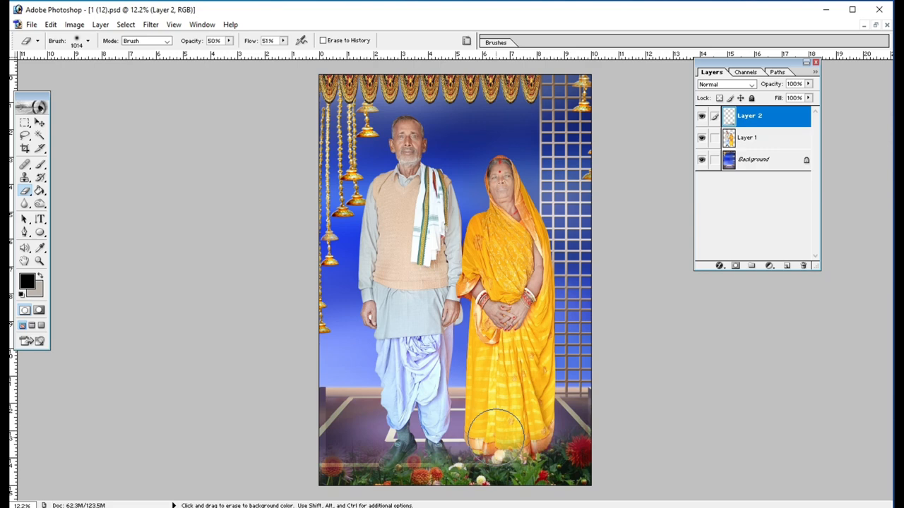
scroll(480, 432, down, 2)
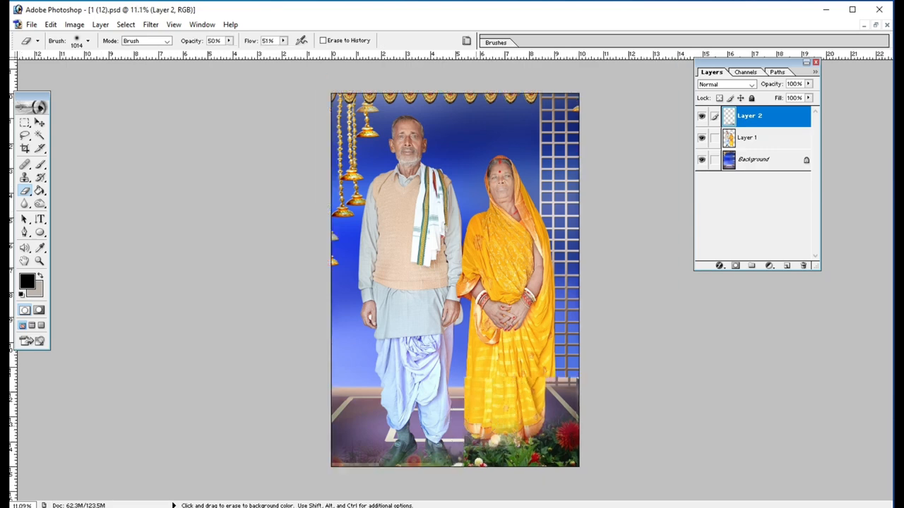
- Add a Drop Shadow layer style with its default settings to the couple's layer, Layer 1
scroll(572, 413, up, 1)
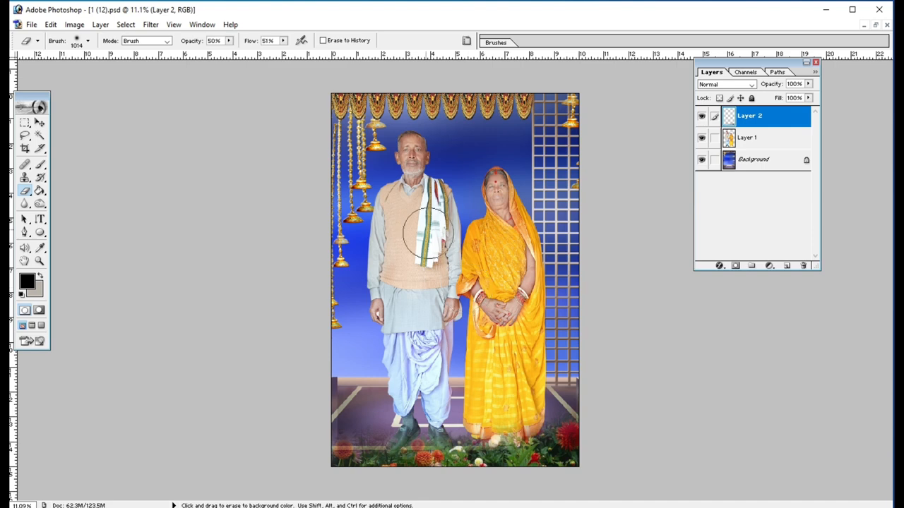
click(40, 124)
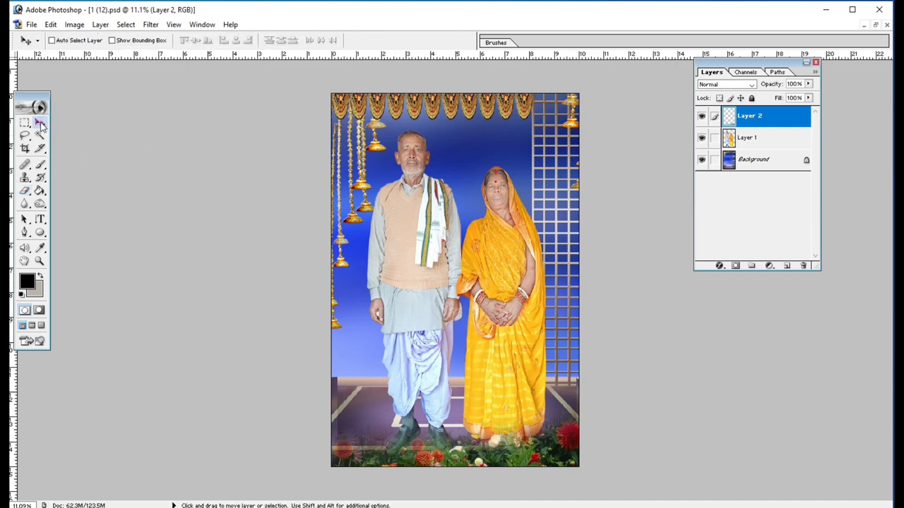
click(753, 138)
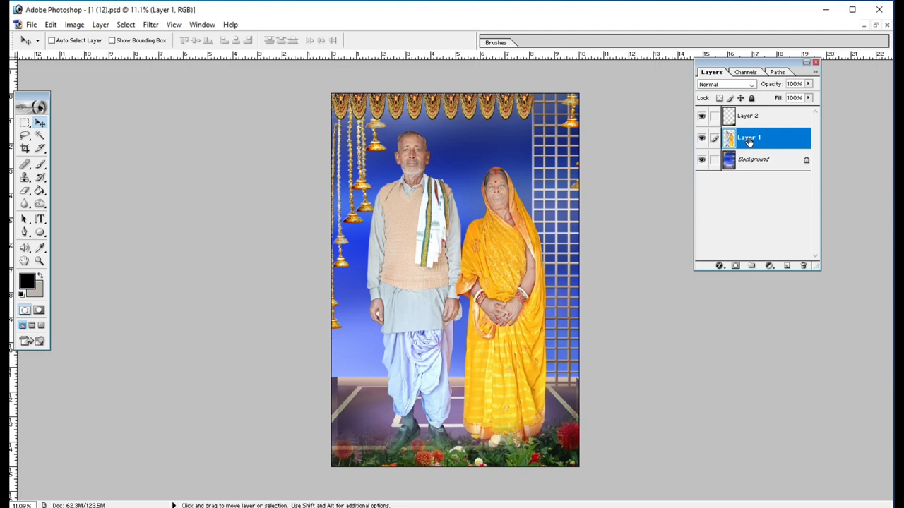
click(719, 266)
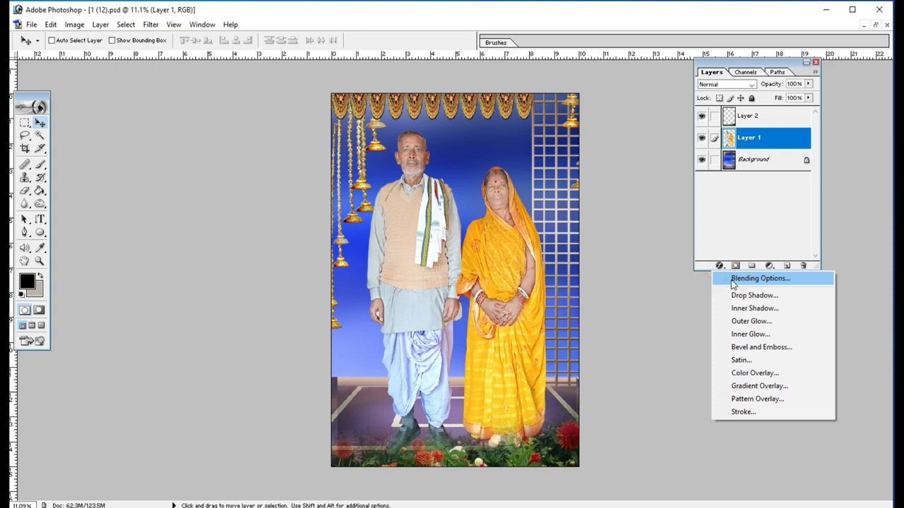
click(742, 279)
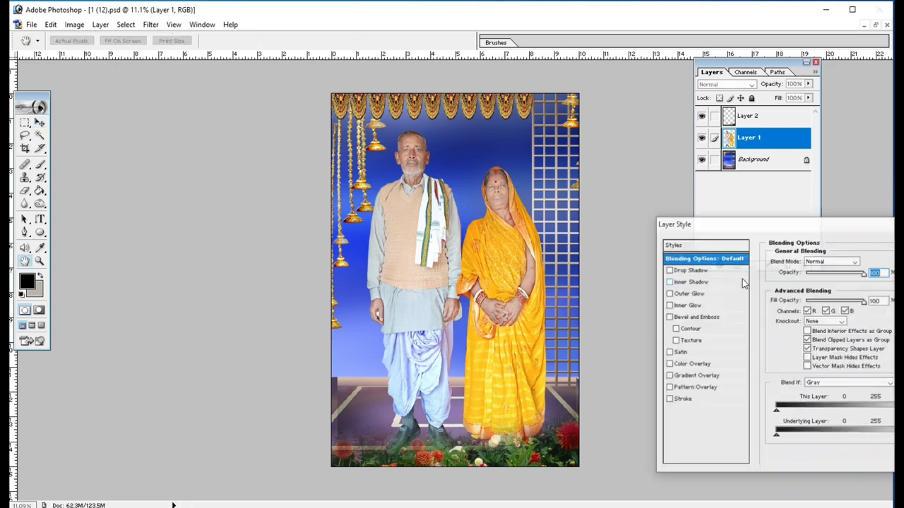
drag(809, 221, 519, 157)
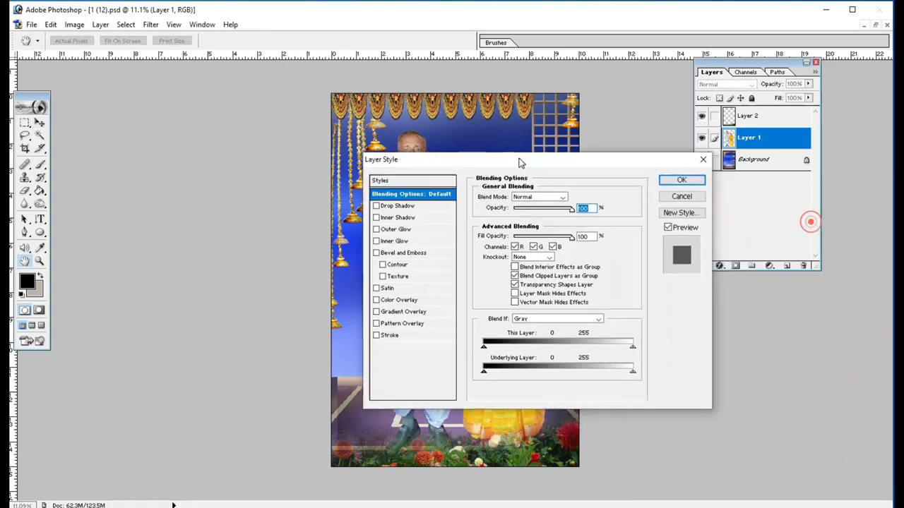
click(377, 205)
click(674, 180)
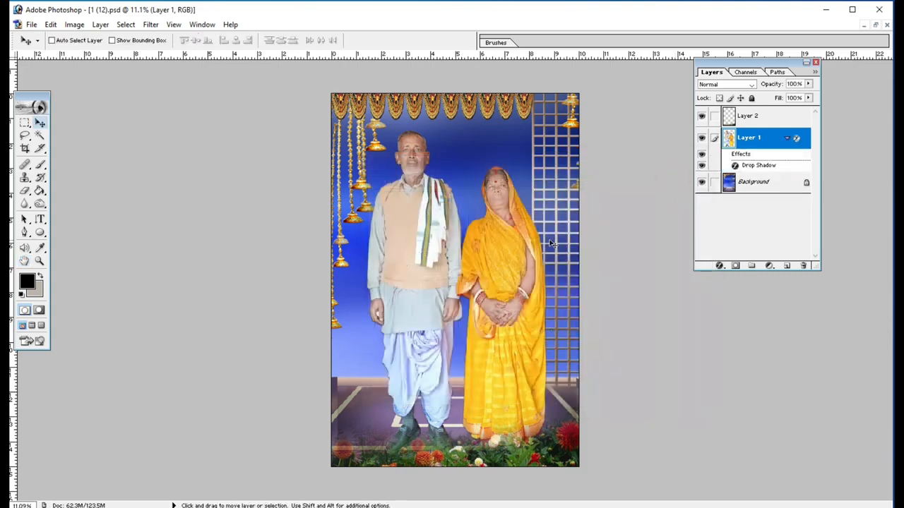
- Separate the couple's Drop Shadow effect into its own layer with Create Layer, accepting the warning
right_click(751, 165)
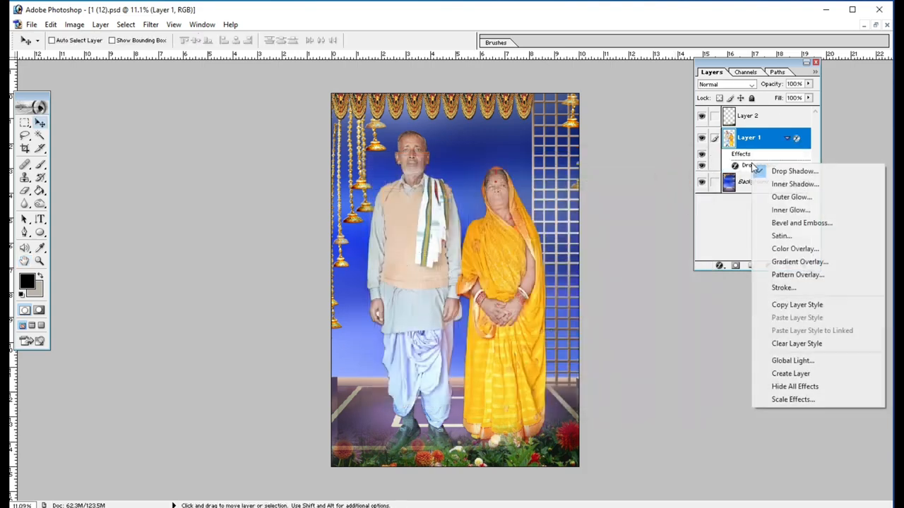
click(796, 375)
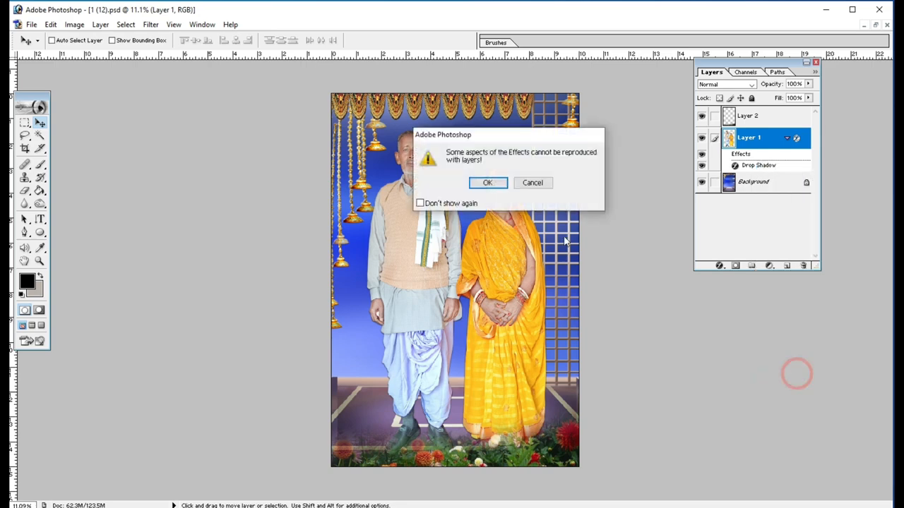
click(487, 182)
- Shift the separated drop shadow layer slightly to the right so it falls on the backdrop beside the couple
click(742, 162)
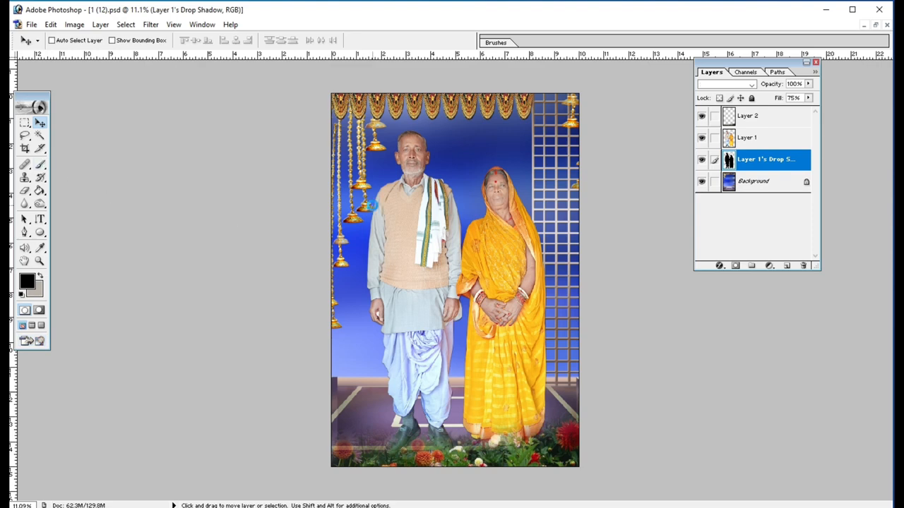
key(shift+Right)
key(shift+Right)
key(shift+Right)
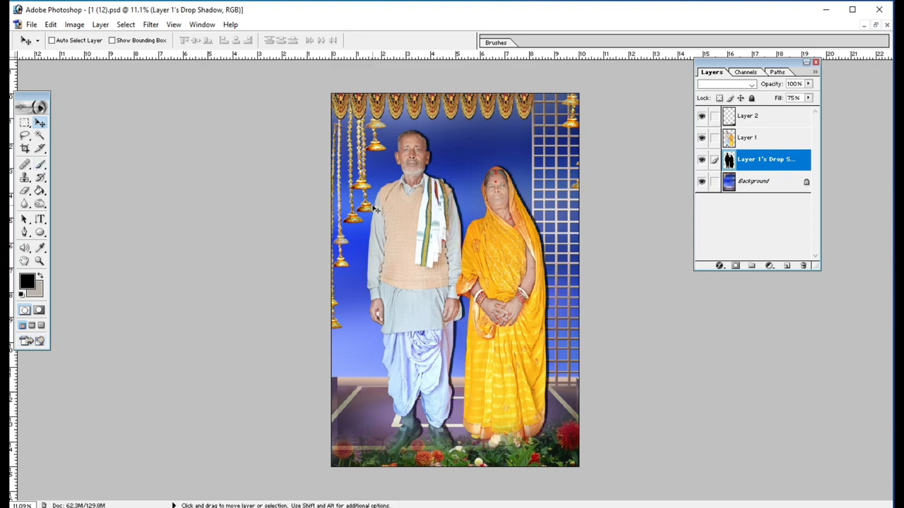
key(shift+Right)
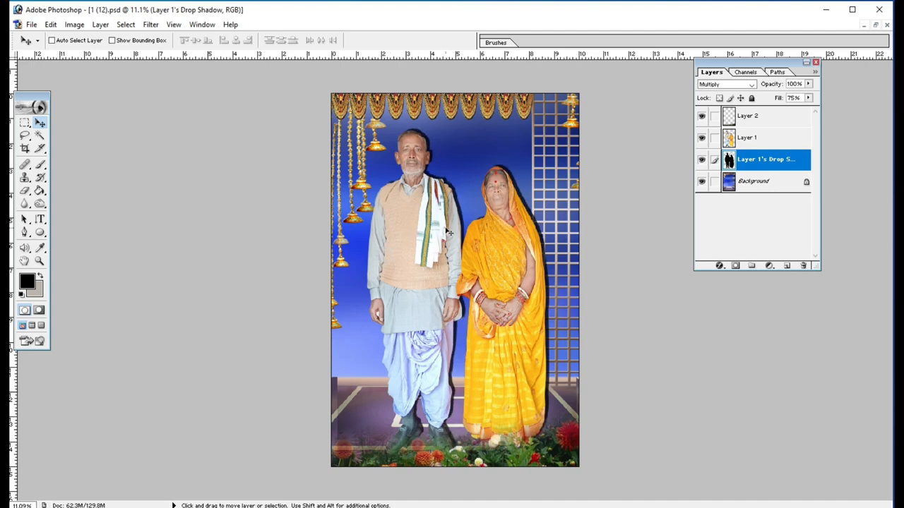
drag(447, 240, 451, 239)
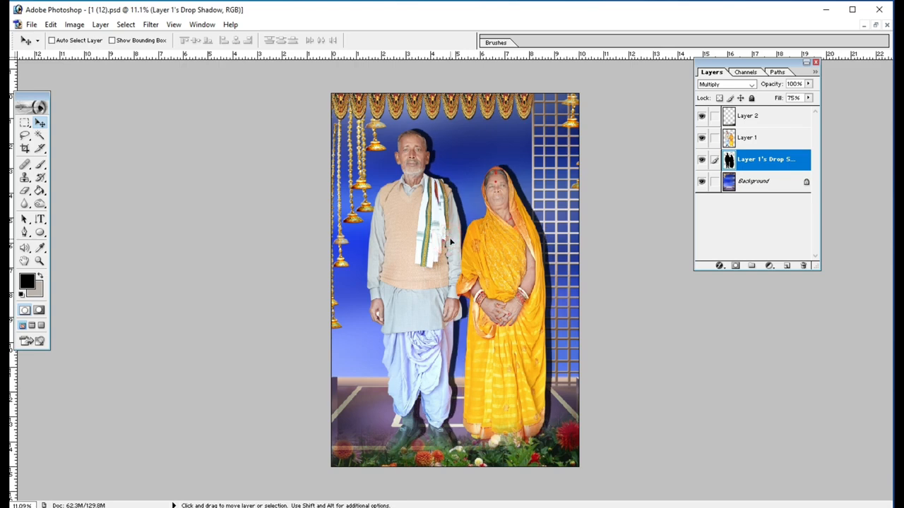
- Lower the drop shadow layer's opacity to 35% and merge all visible layers into the background
click(807, 83)
drag(808, 97, 774, 99)
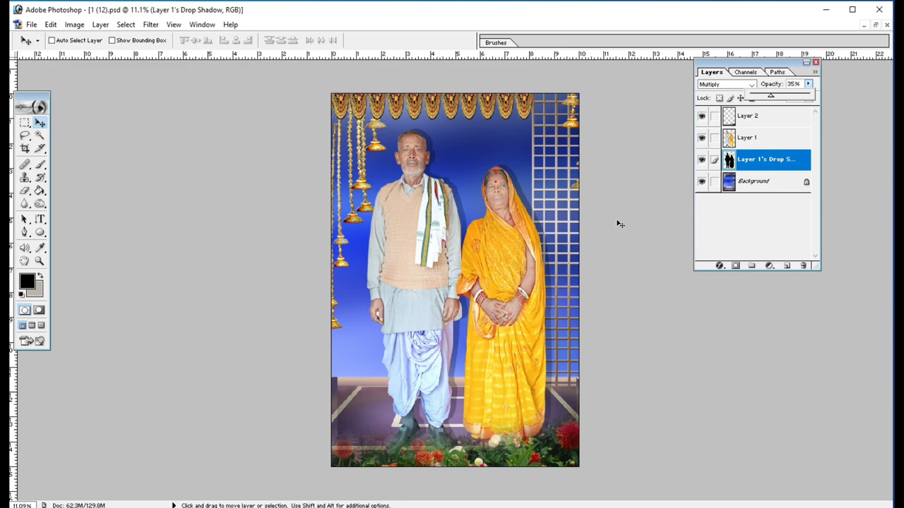
key(ctrl+shift+e)
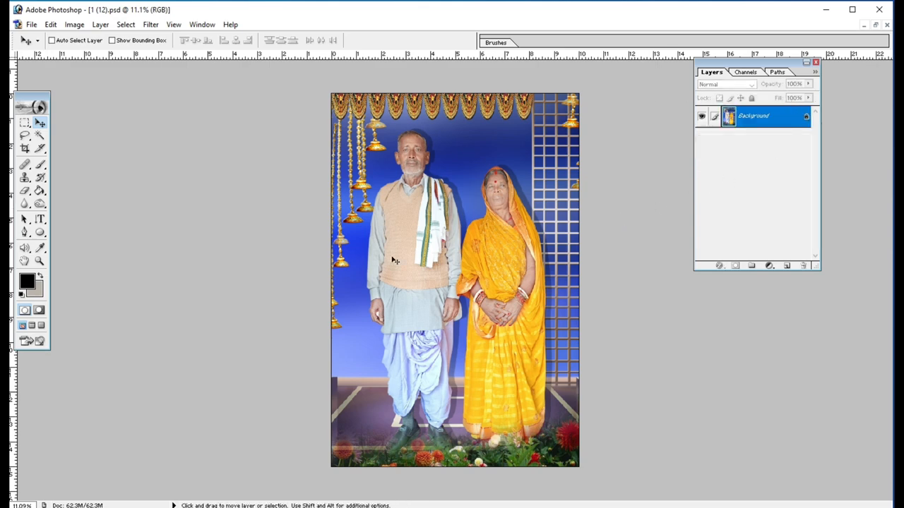
- Minimize the garden picture 01 (6).jpg and maximize the composite 1 (12).psd, zoomed out to show the whole image
click(875, 26)
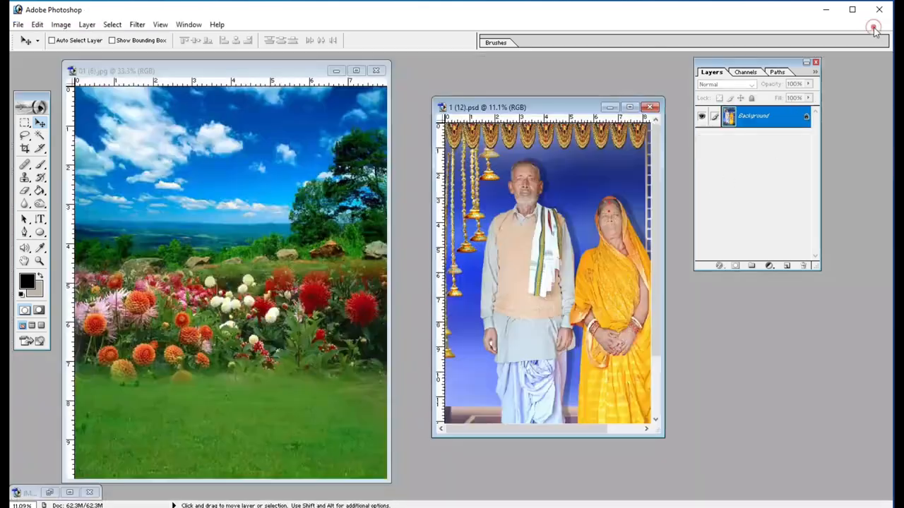
click(334, 69)
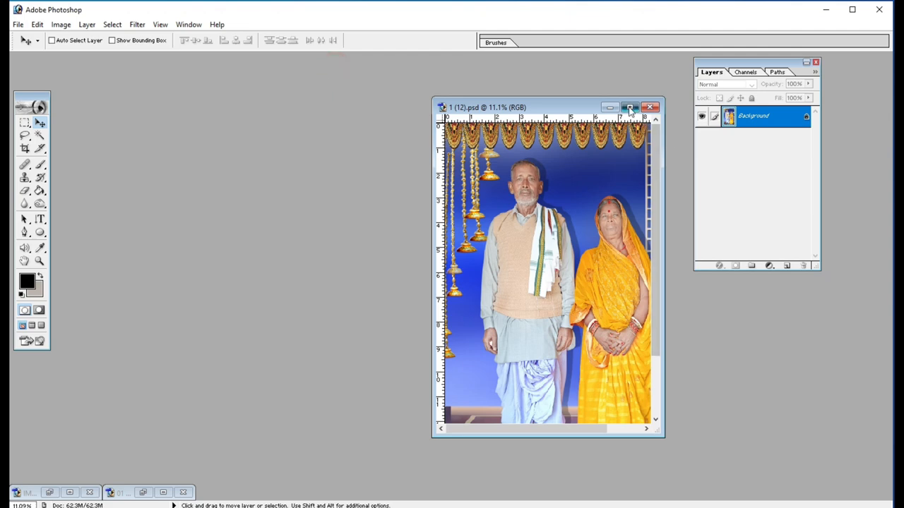
click(629, 106)
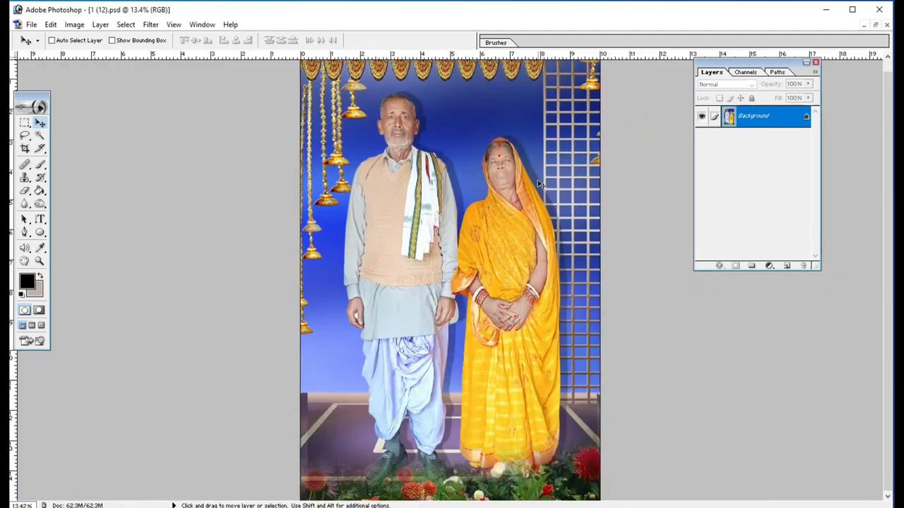
key(ctrl+minus)
key(ctrl+minus)
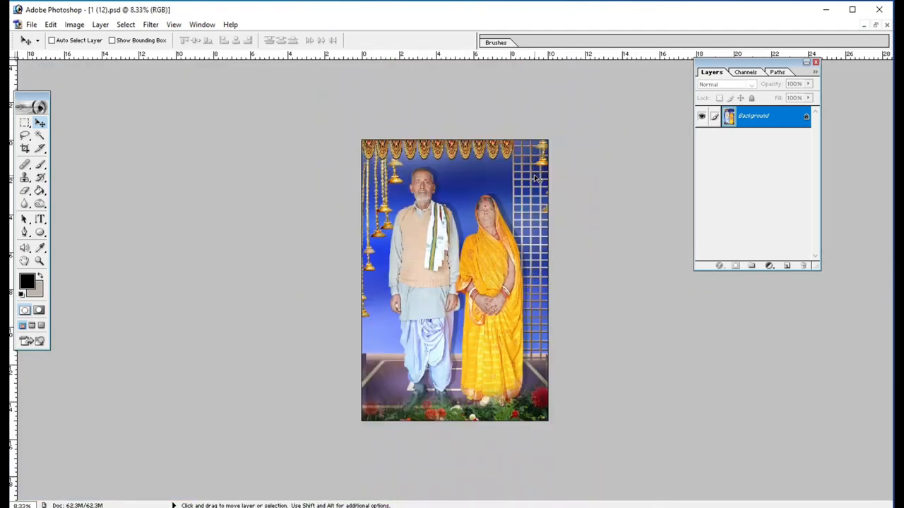